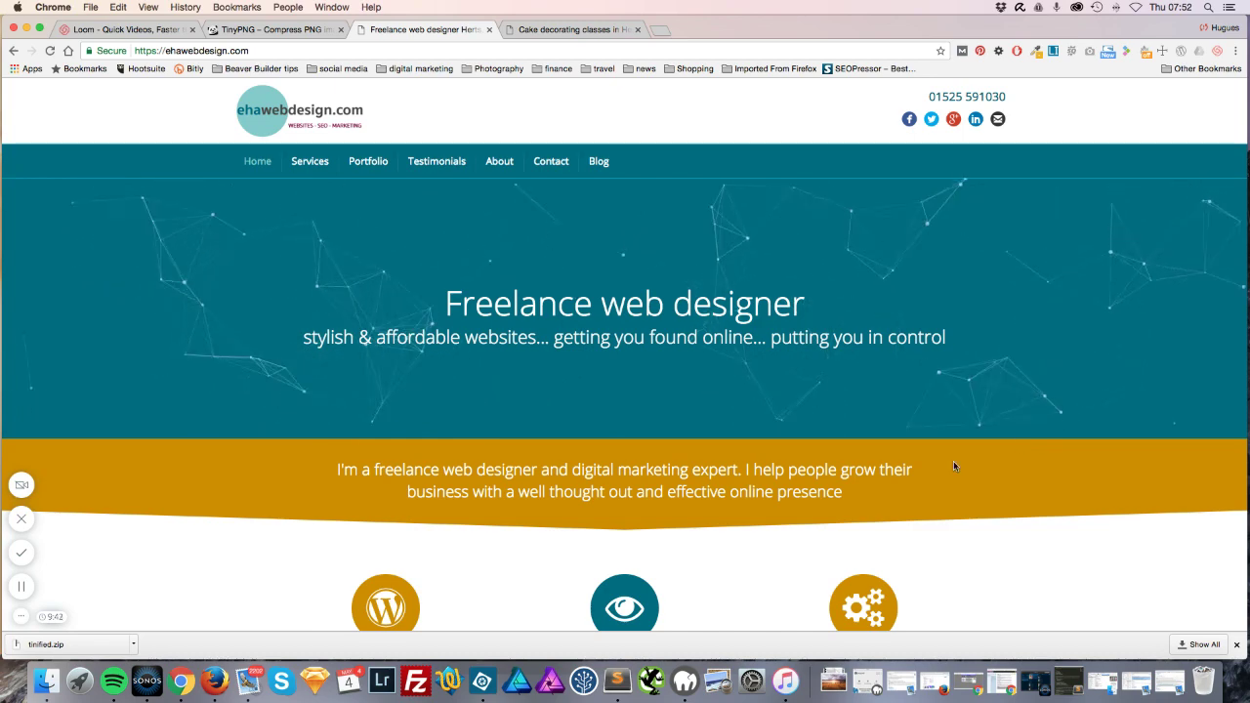
# View the cupcake image on the cake decorating classes page and bring up the training videos folder in Finder
pyautogui.click(586, 31)
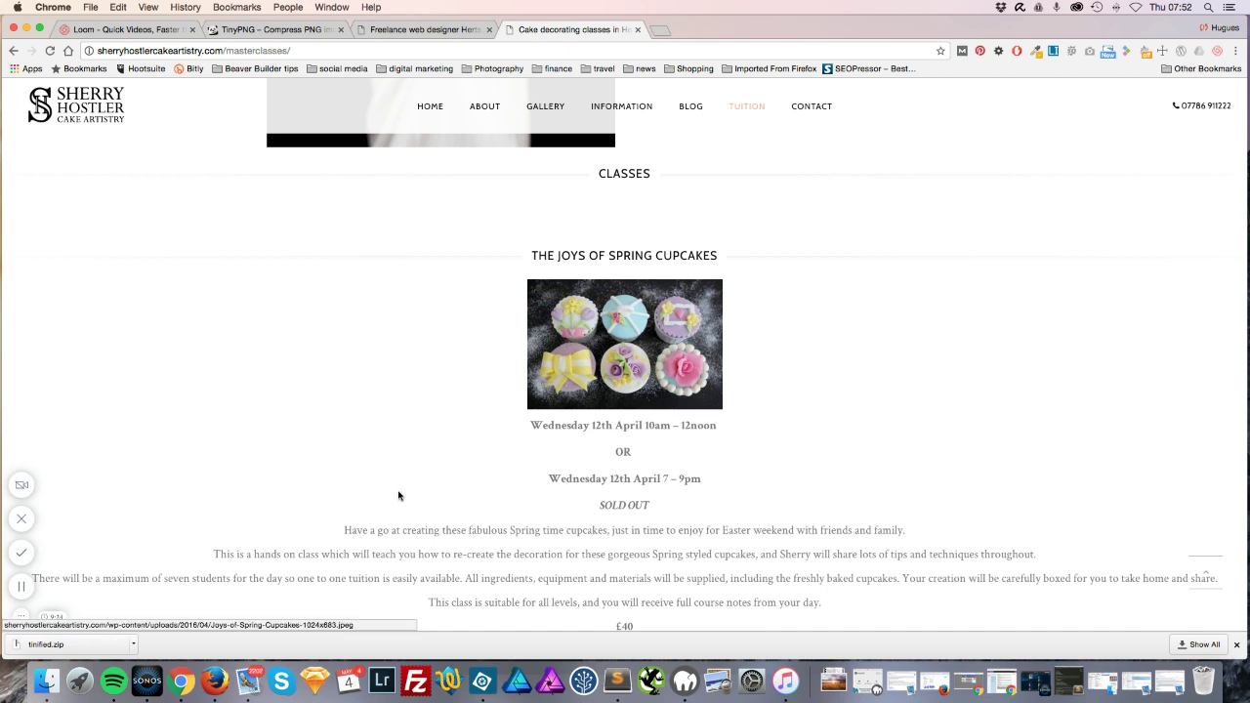
pyautogui.click(46, 680)
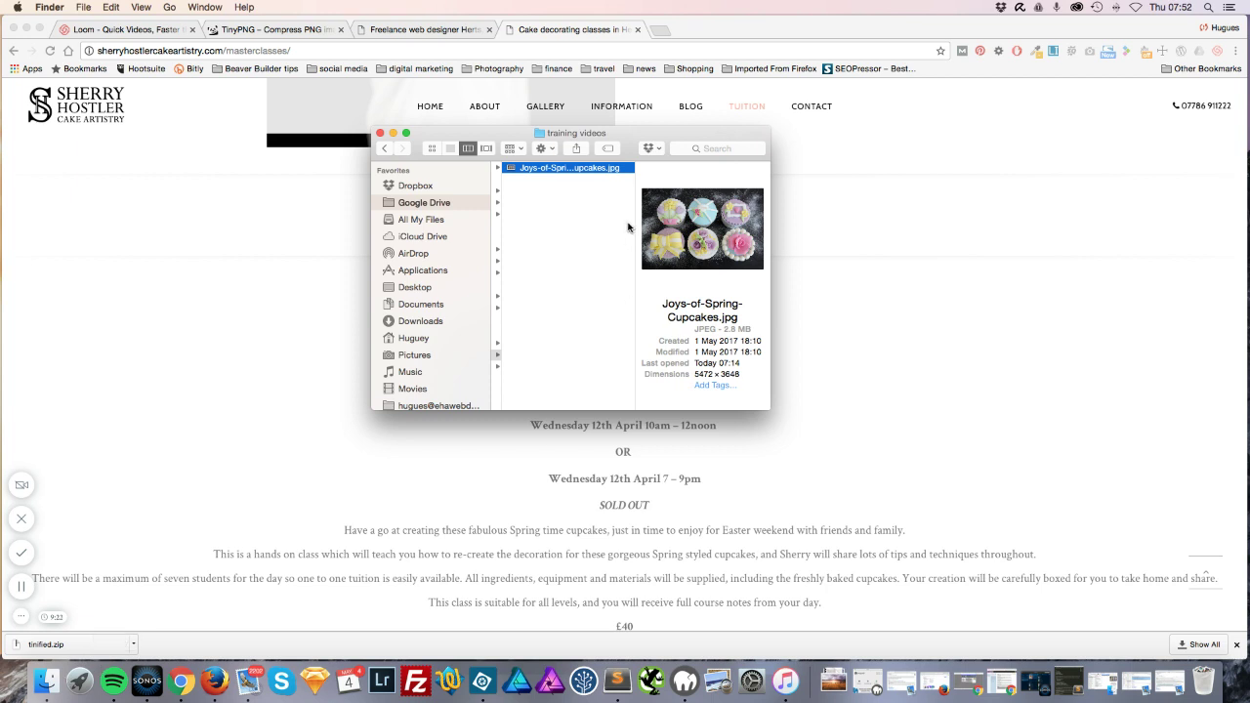
pyautogui.moveTo(633, 140); pyautogui.dragTo(640, 121)
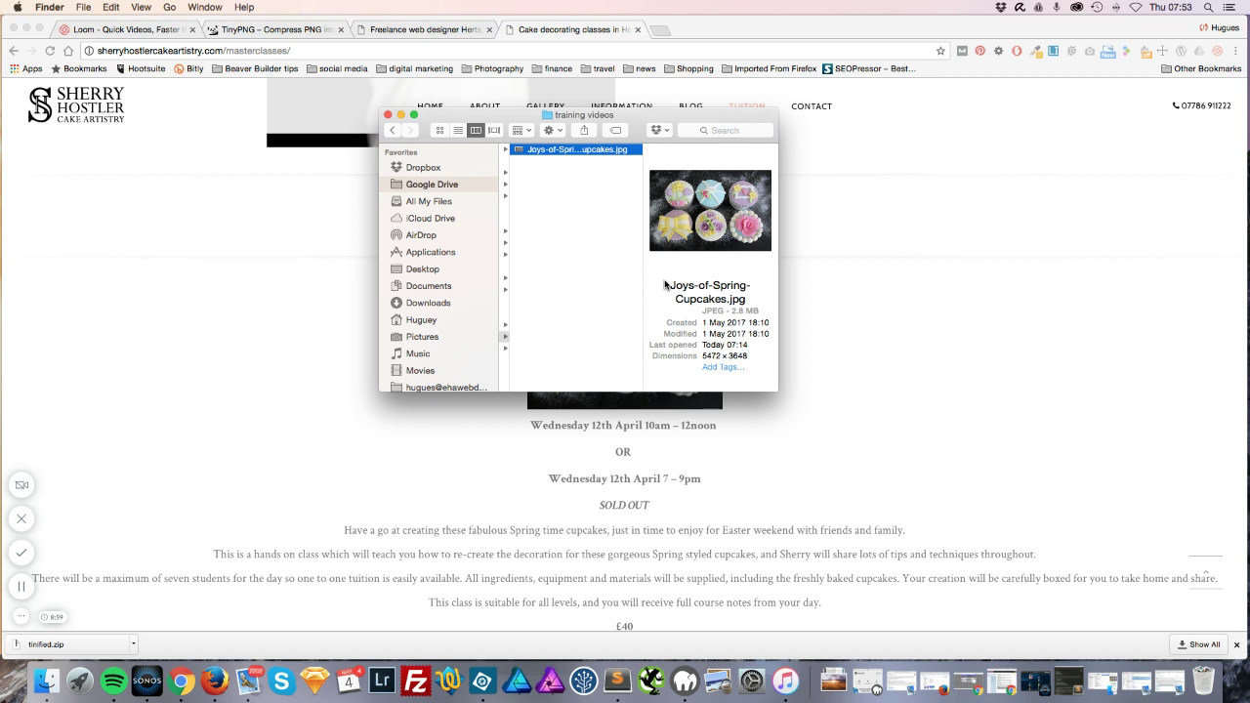
# Duplicate Joys-of-Spring-Cupcakes.jpg and rename the copy to "Joys-of-Spring-Cupcakes small.jpg"
pyautogui.rightClick(519, 152)
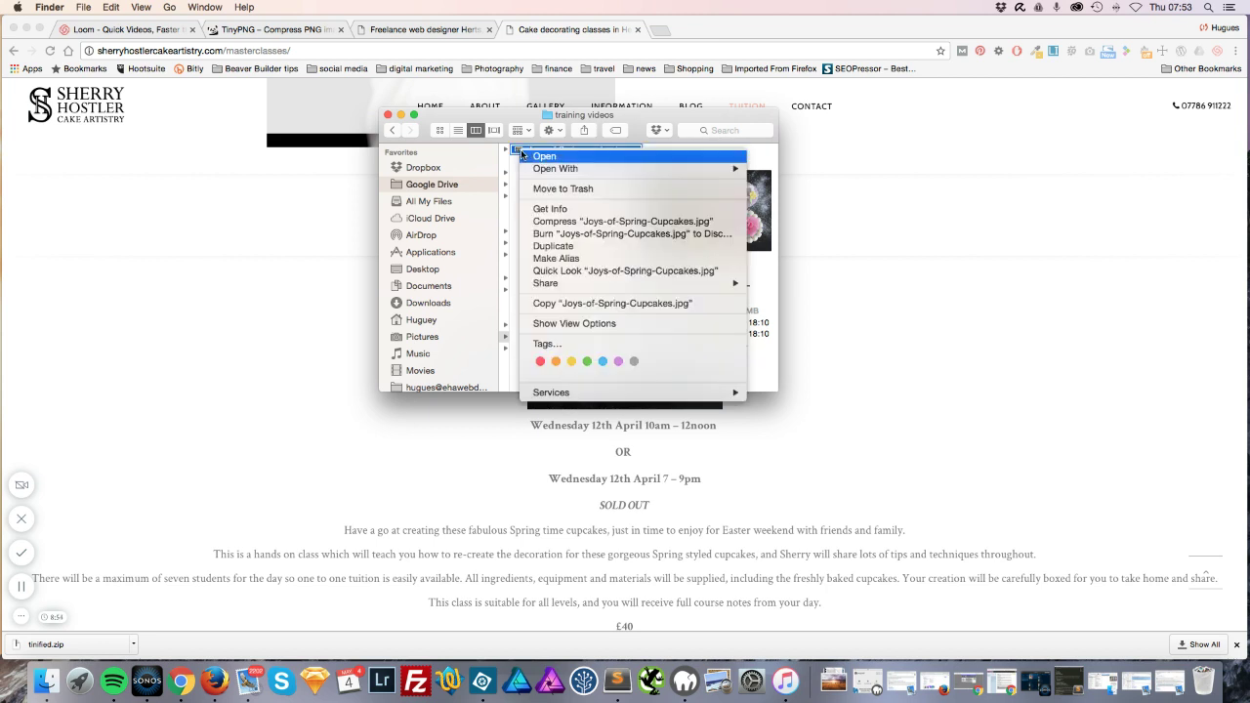
pyautogui.click(565, 248)
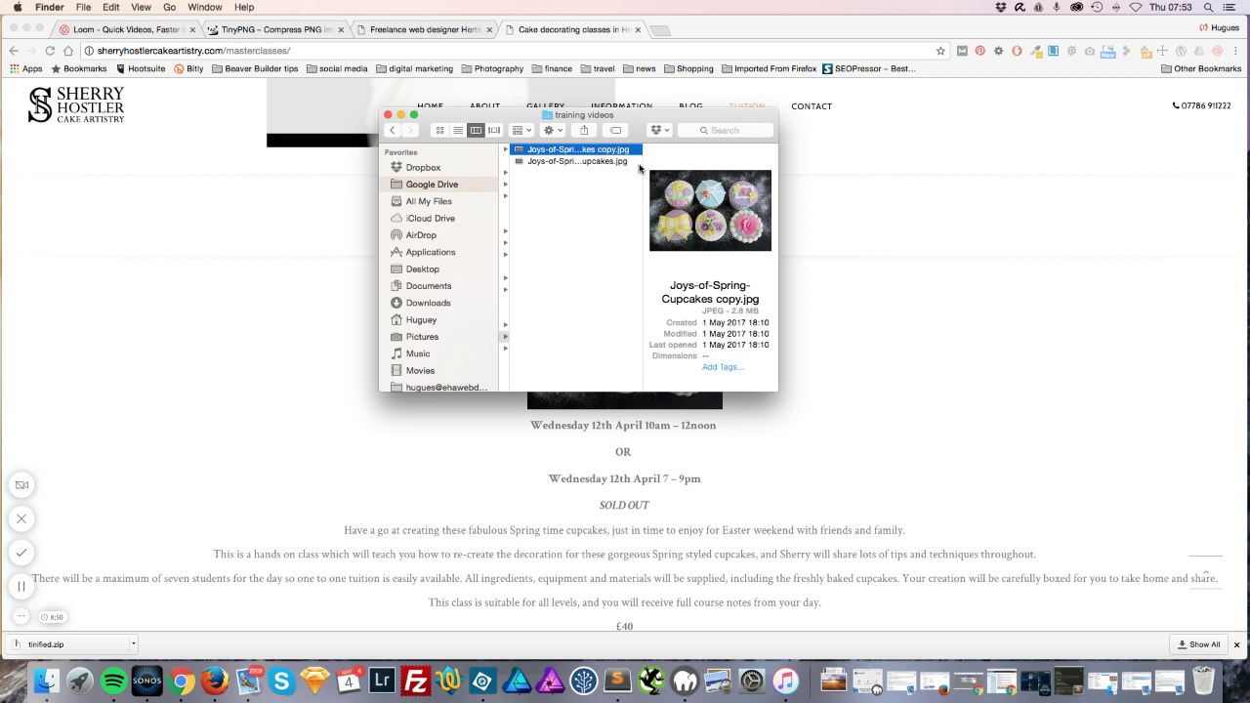
pyautogui.click(606, 154)
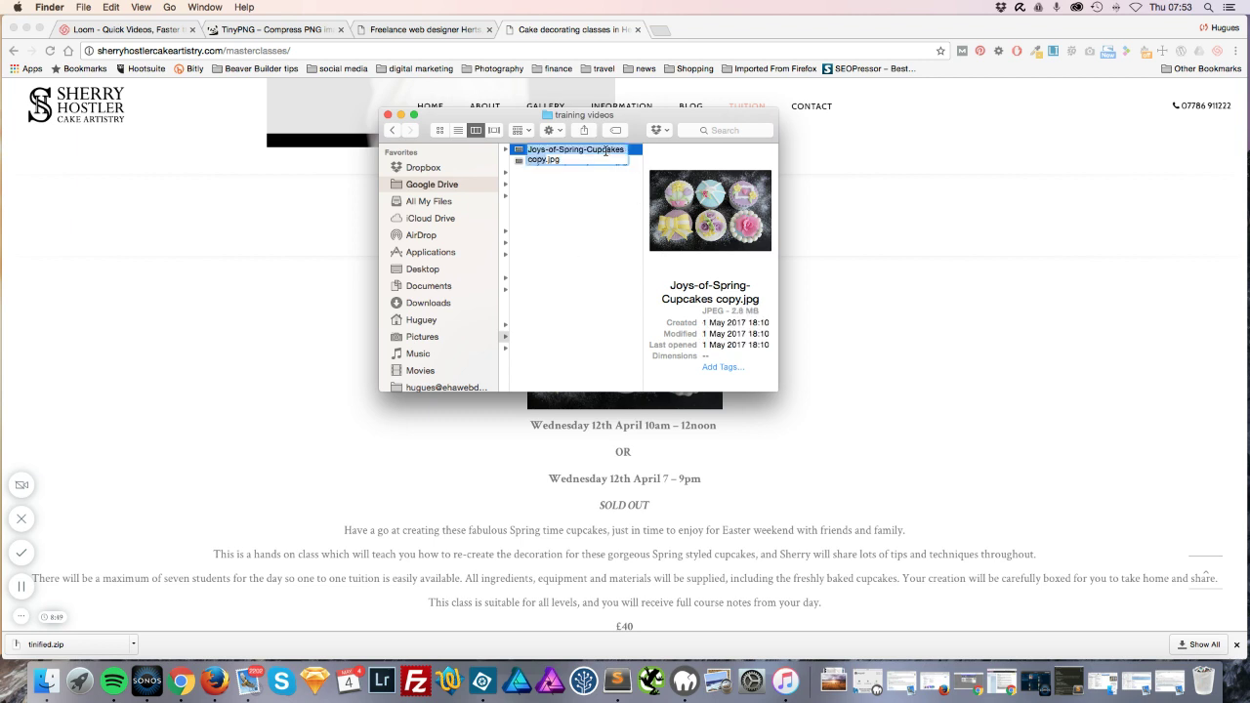
pyautogui.click(545, 159)
pyautogui.moveTo(545, 159); pyautogui.dragTo(526, 161)
pyautogui.write('small')
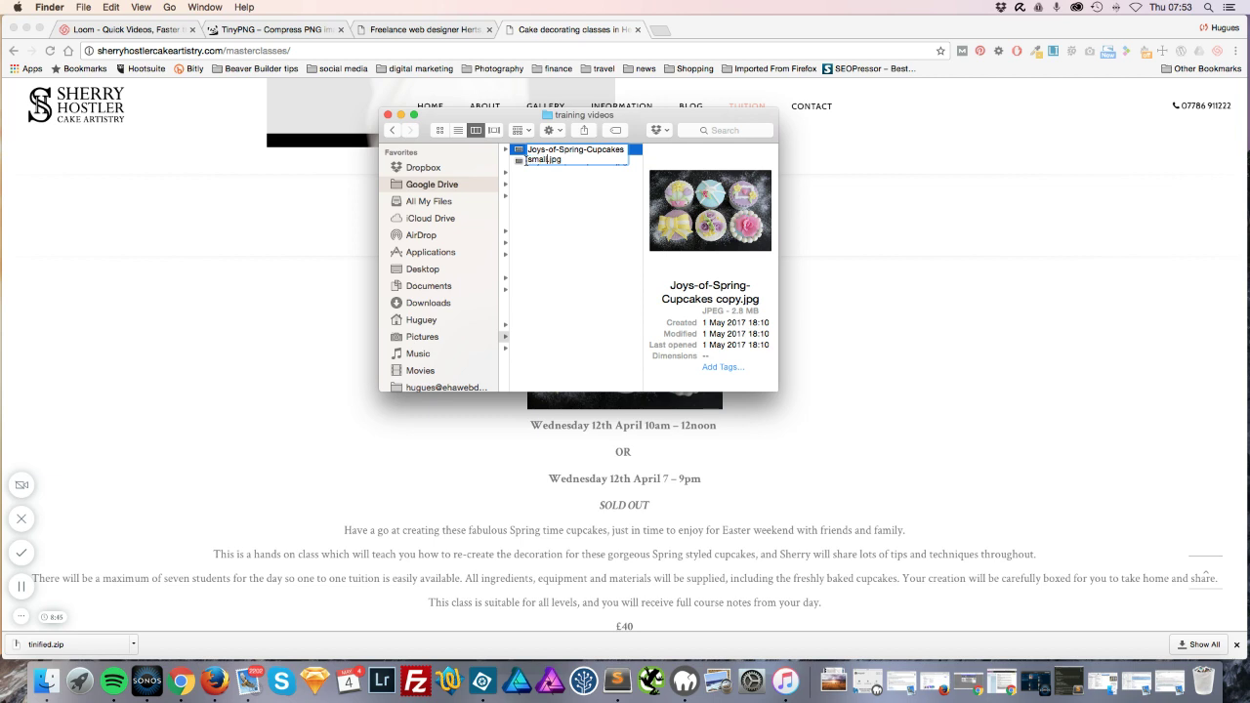
pyautogui.click(585, 214)
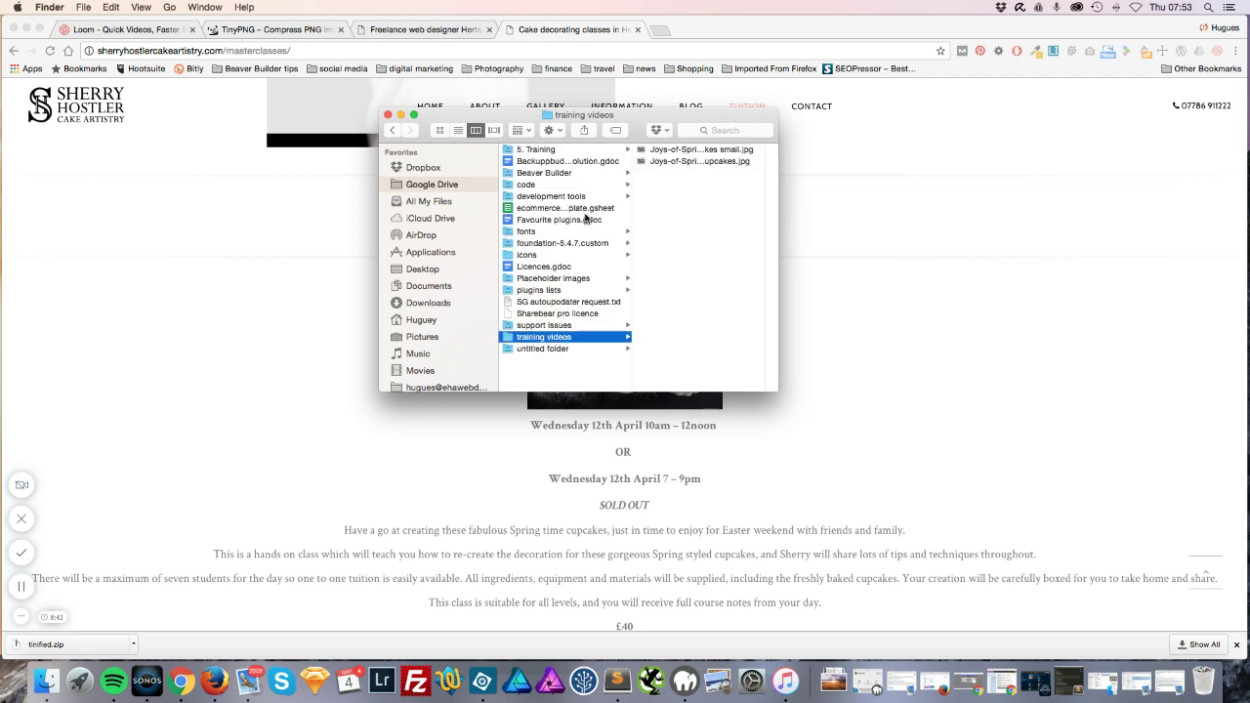
# Open Joys-of-Spring-Cupcakes small.jpg in Preview and move its window towards the middle of the screen
pyautogui.click(722, 153)
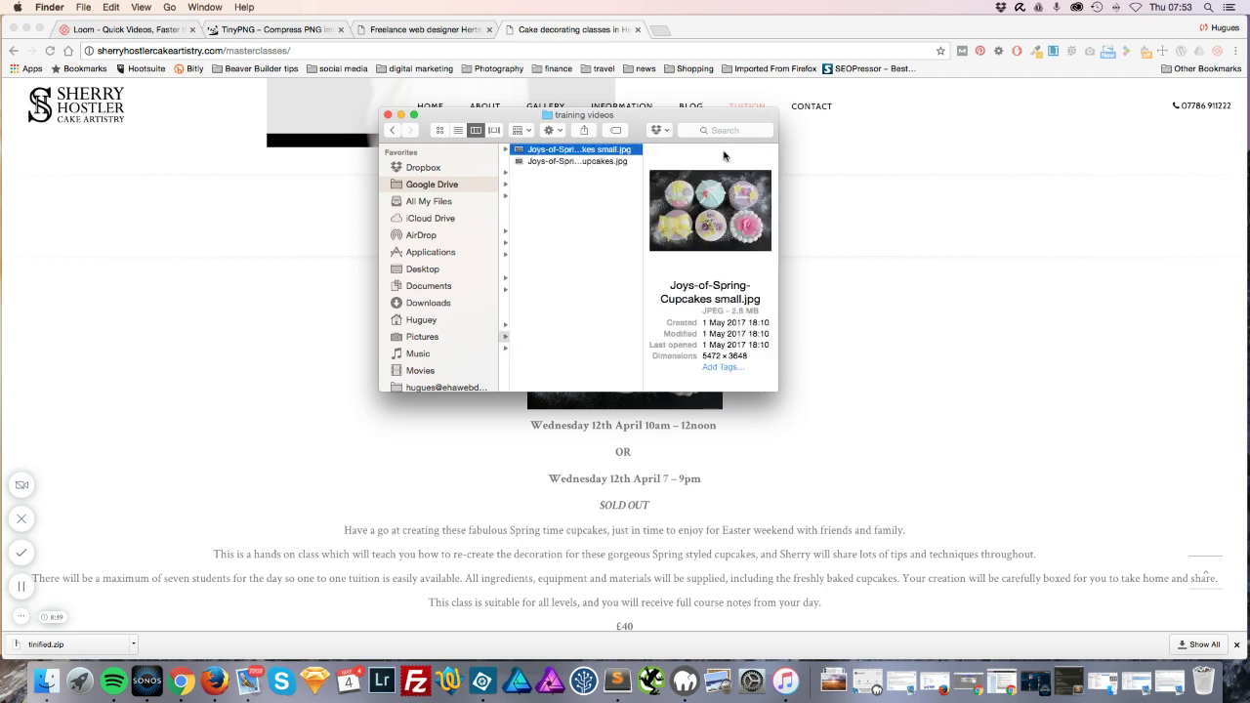
pyautogui.doubleClick(519, 153)
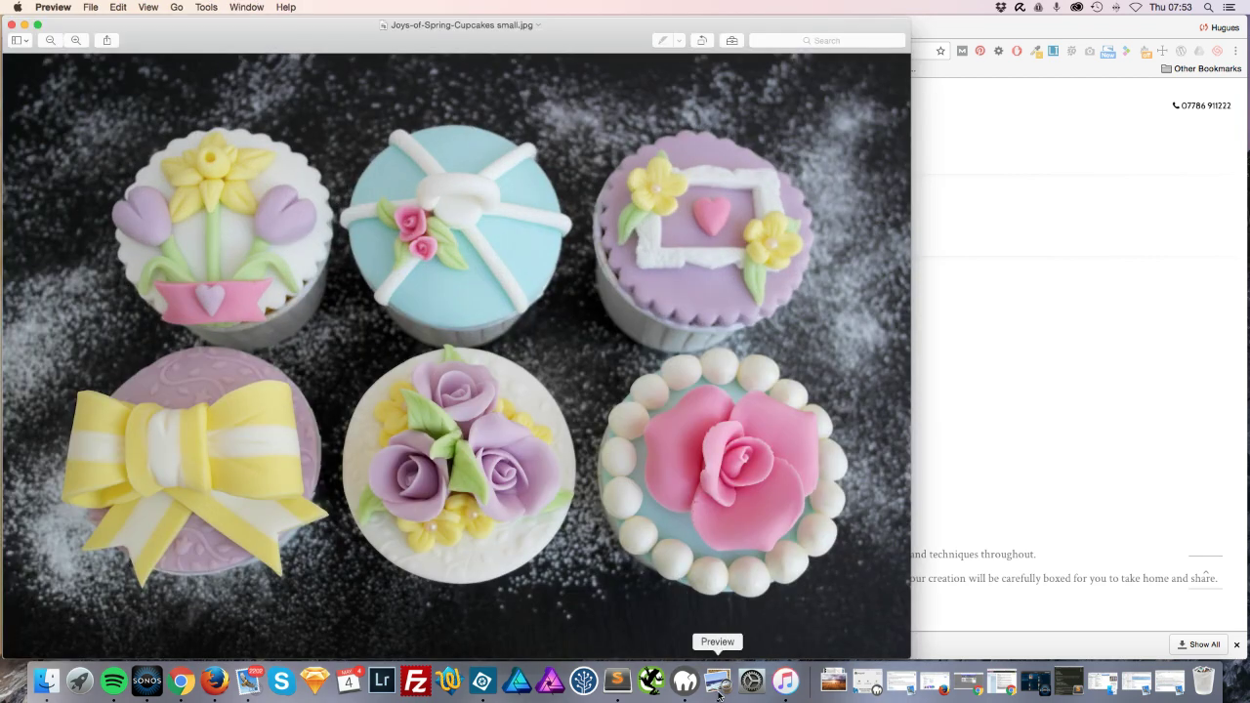
pyautogui.moveTo(586, 33); pyautogui.dragTo(741, 30)
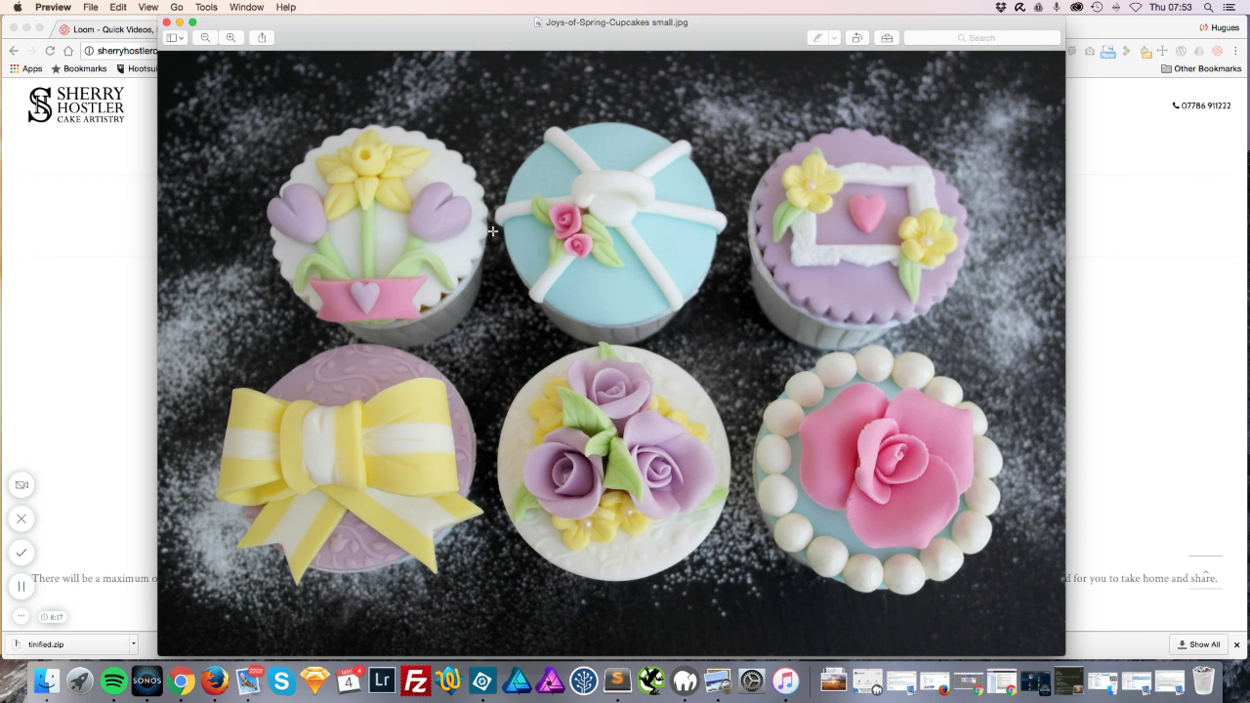
# Resize the image proportionally to a width of 800 pixels at 72 pixels/inch and close it
pyautogui.click(206, 7)
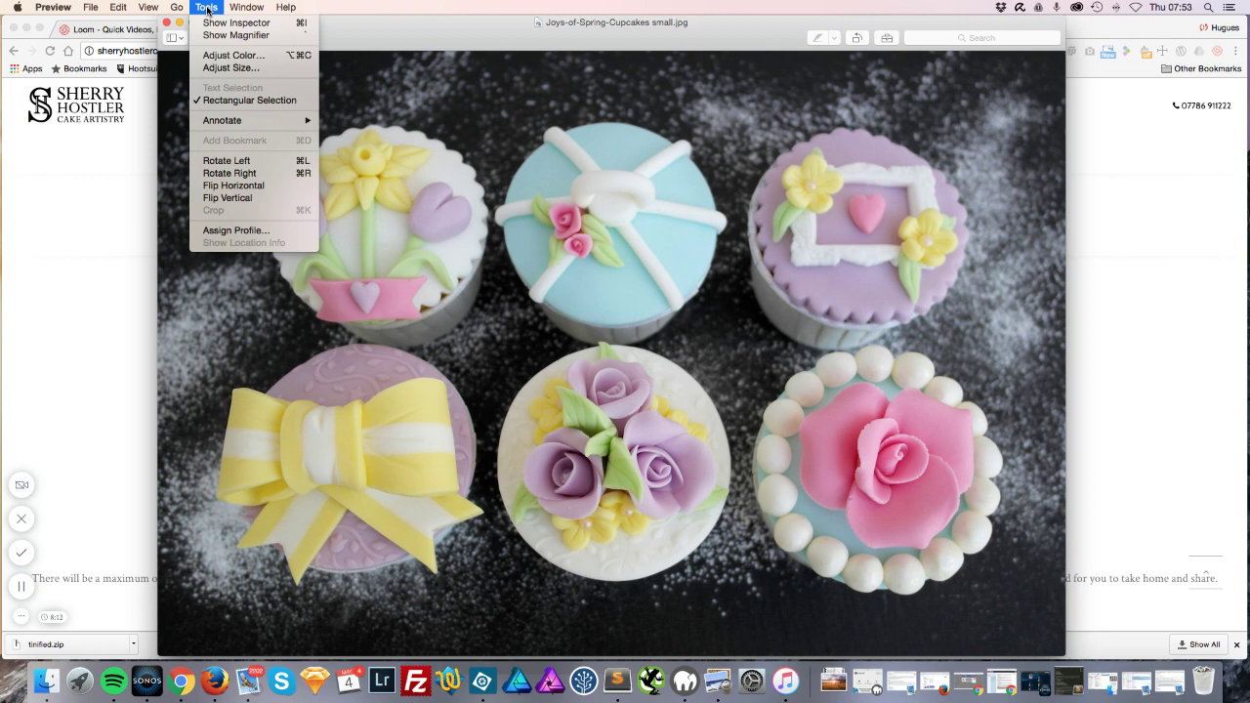
pyautogui.click(252, 69)
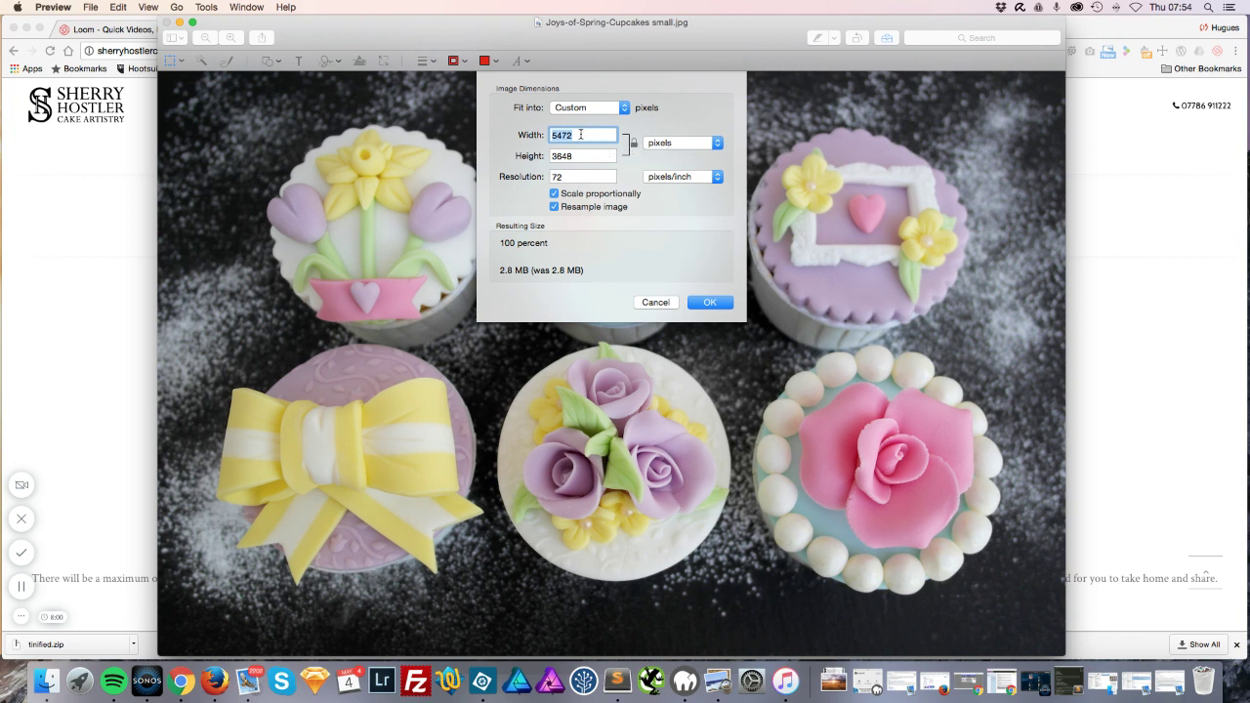
pyautogui.click(581, 135)
pyautogui.moveTo(582, 135); pyautogui.dragTo(535, 135)
pyautogui.write('800')
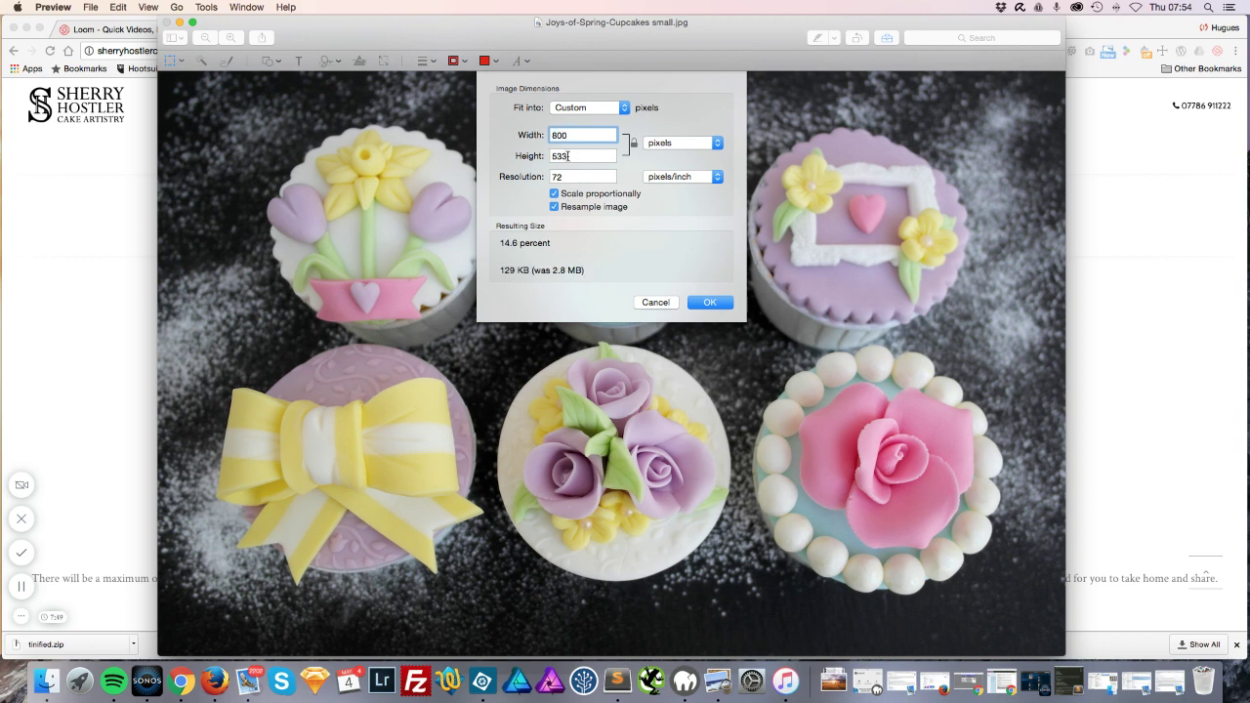
pyautogui.click(569, 175)
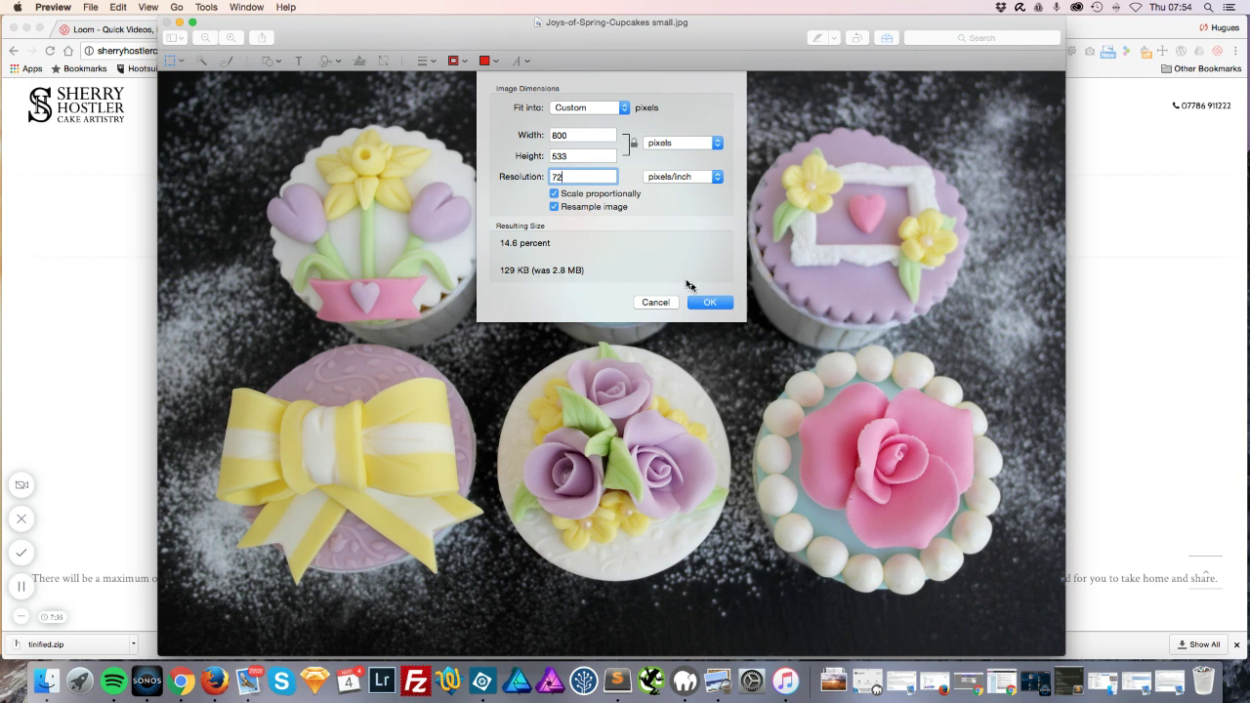
pyautogui.click(714, 302)
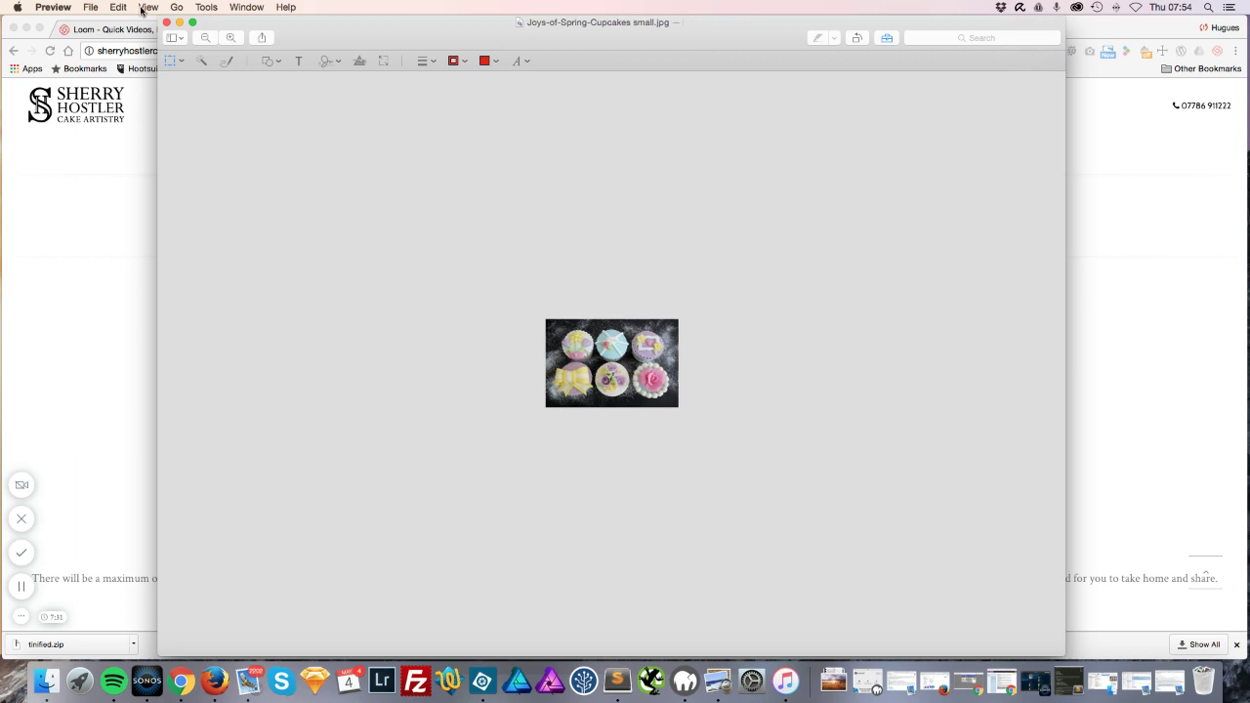
pyautogui.click(167, 23)
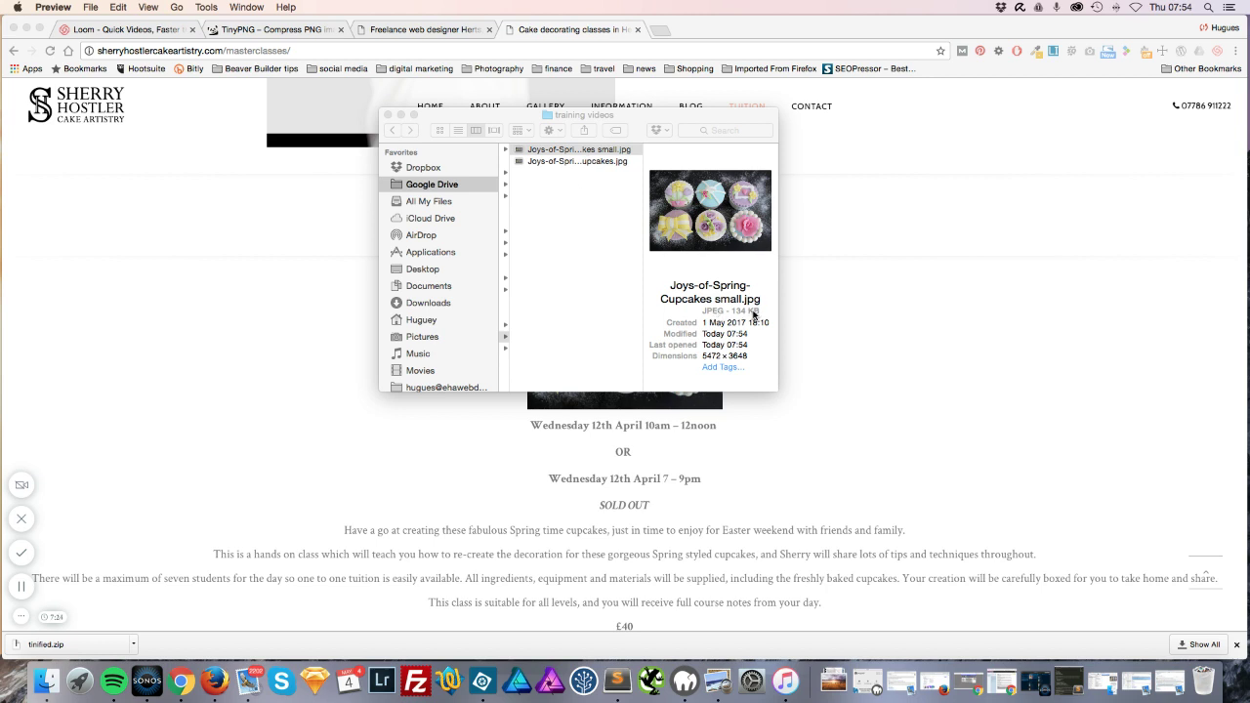
# Compare the file size and dimensions of the original cupcake image and the small copy in Finder
pyautogui.click(611, 174)
pyautogui.click(608, 163)
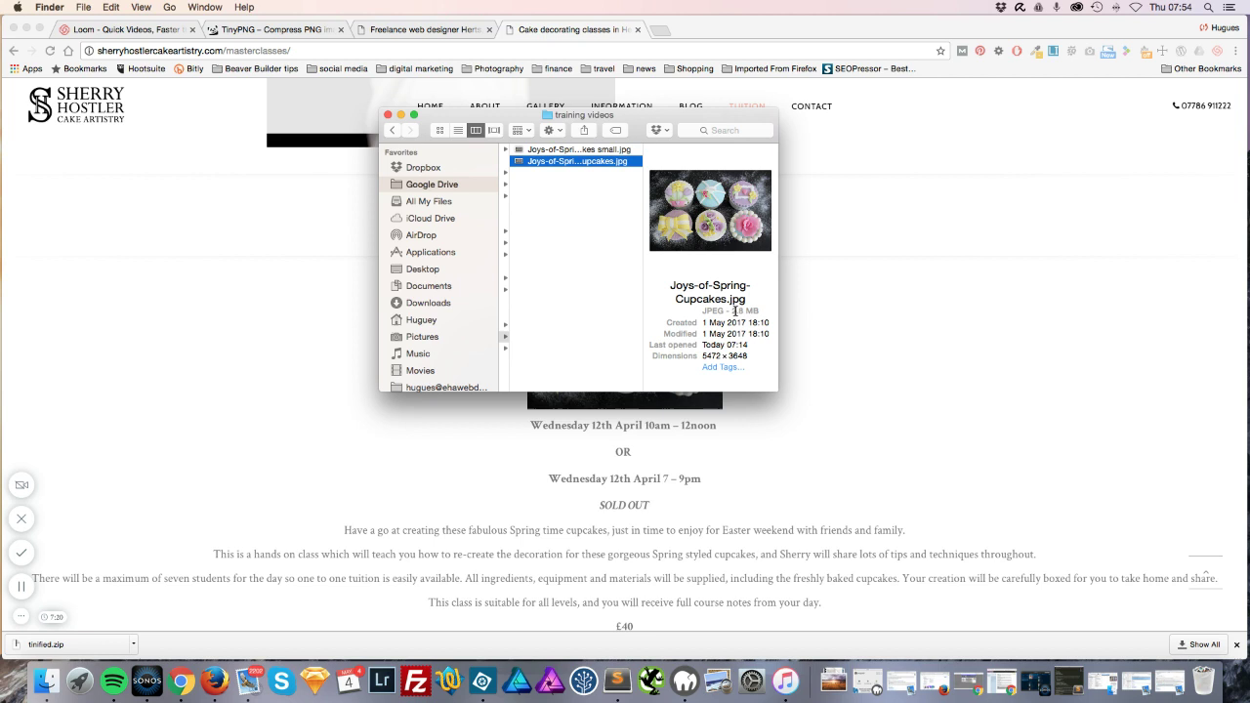
pyautogui.click(610, 149)
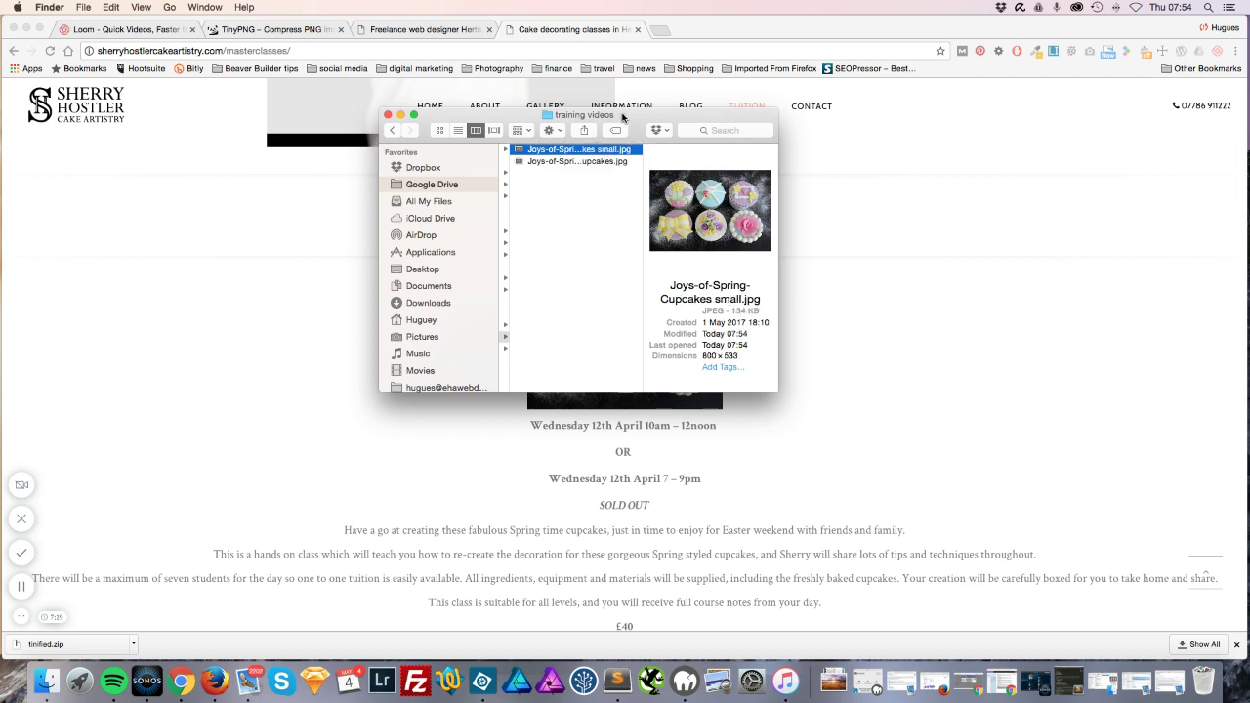
# Arrange the training videos folder beside a narrowed browser window and show the TinyPNG page
pyautogui.moveTo(626, 120); pyautogui.dragTo(919, 158)
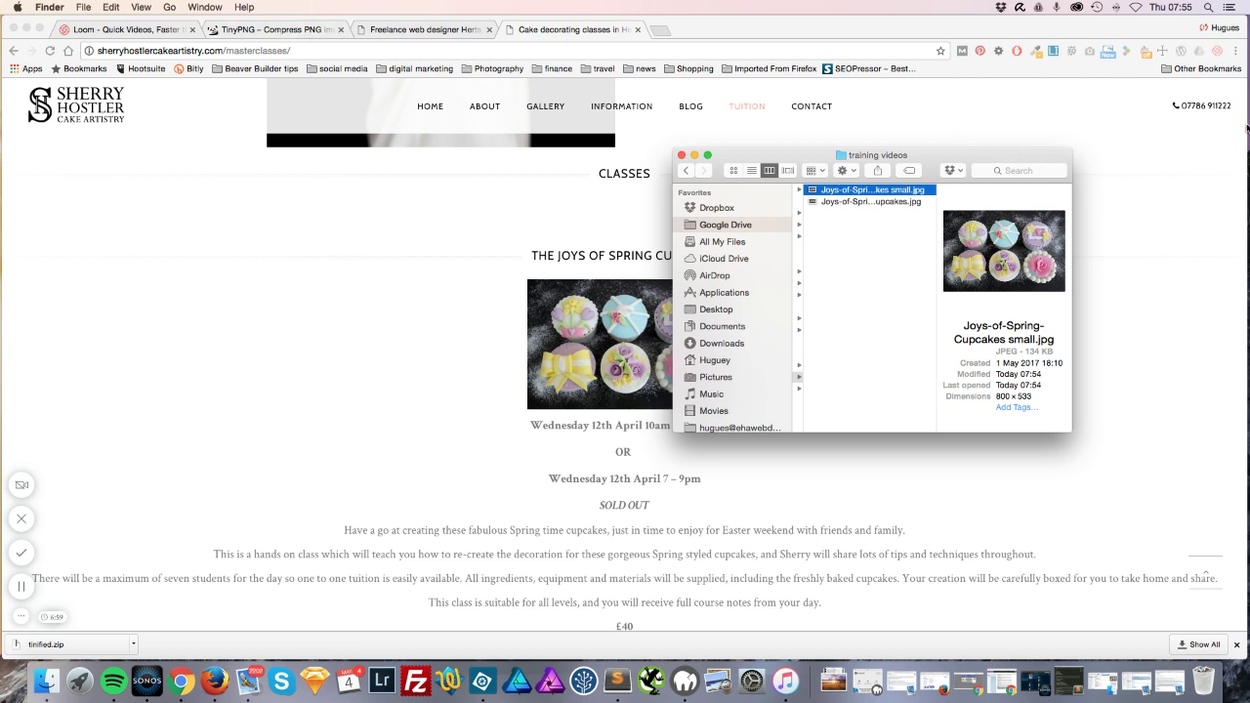
pyautogui.moveTo(1245, 127); pyautogui.dragTo(869, 149)
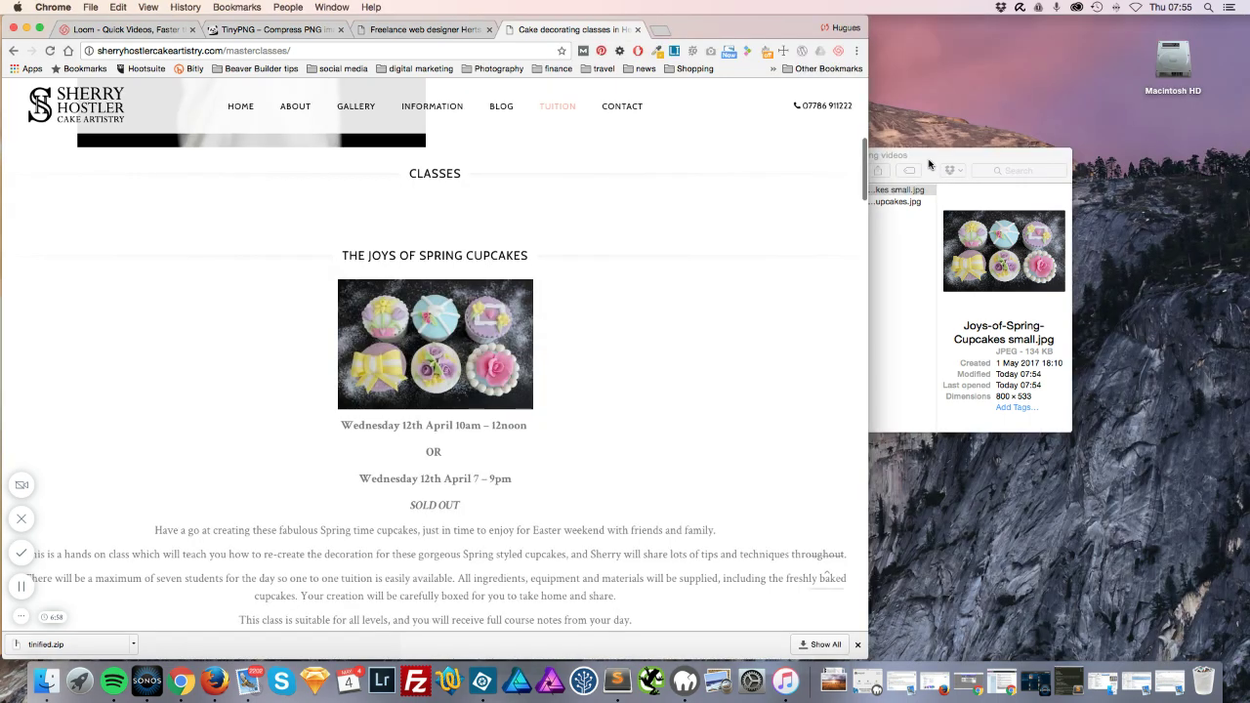
pyautogui.click(929, 164)
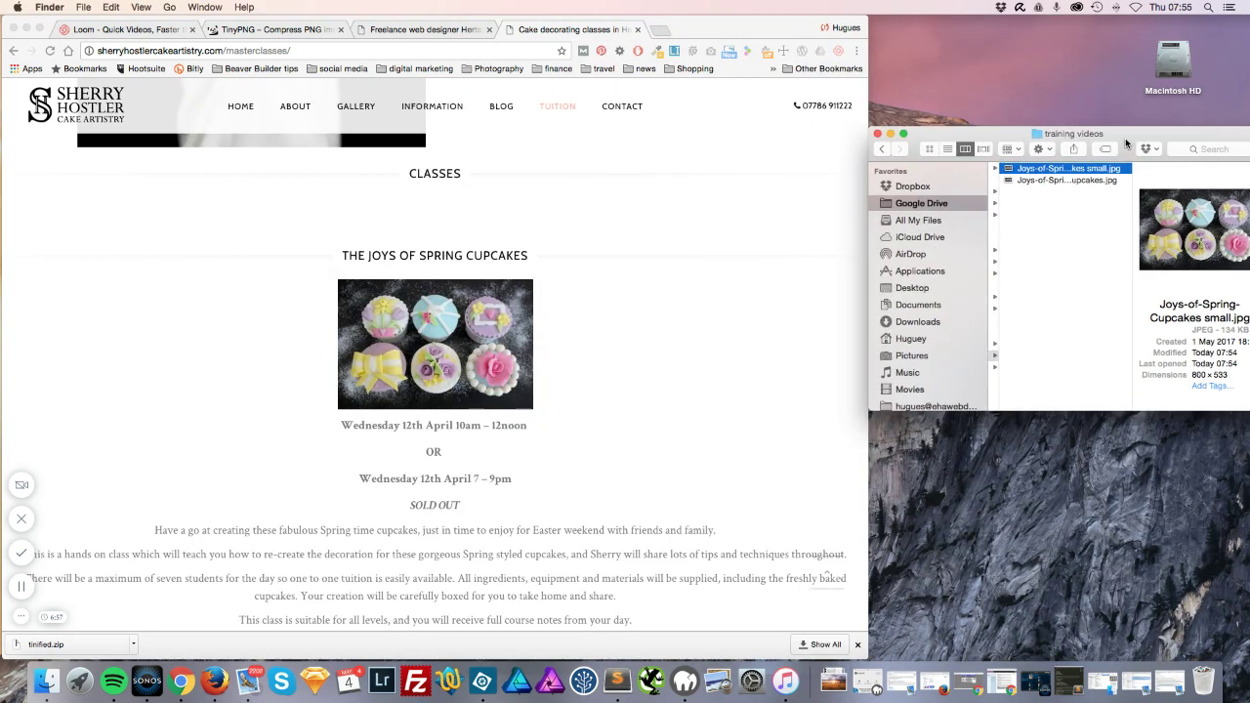
pyautogui.click(255, 30)
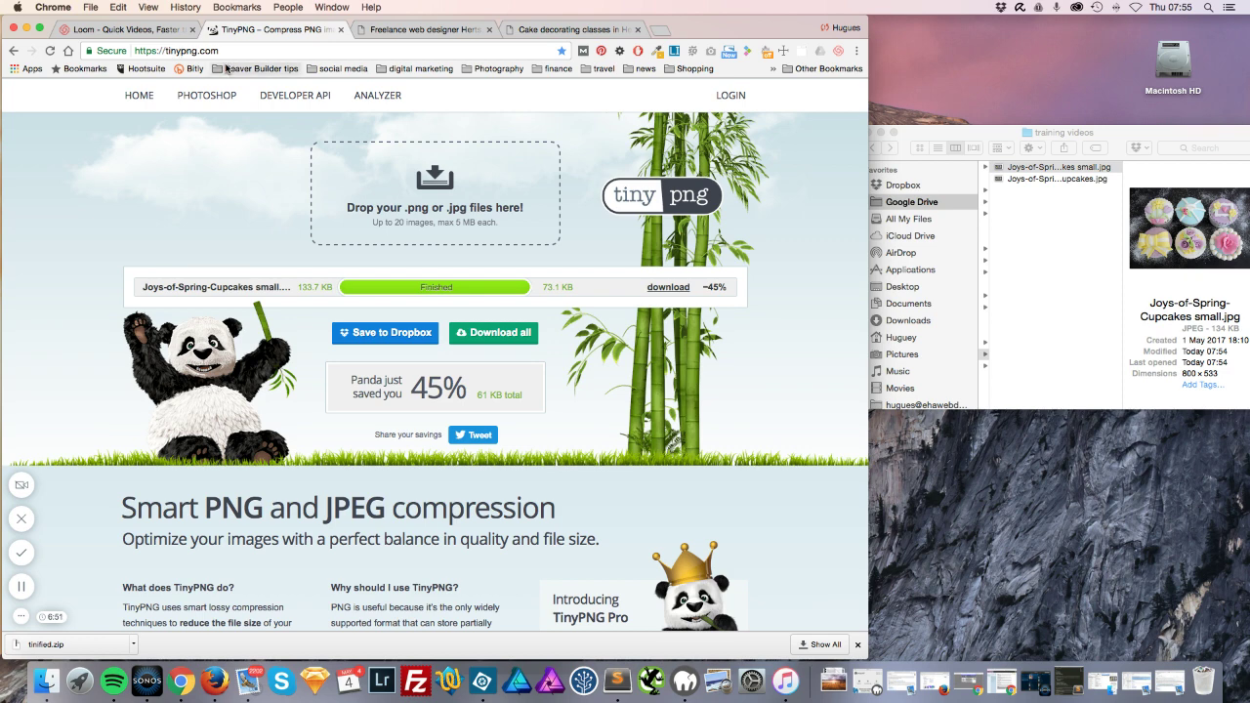
# Upload Joys-of-Spring-Cupcakes small.jpg from the training videos folder to TinyPNG for compression
pyautogui.click(1030, 168)
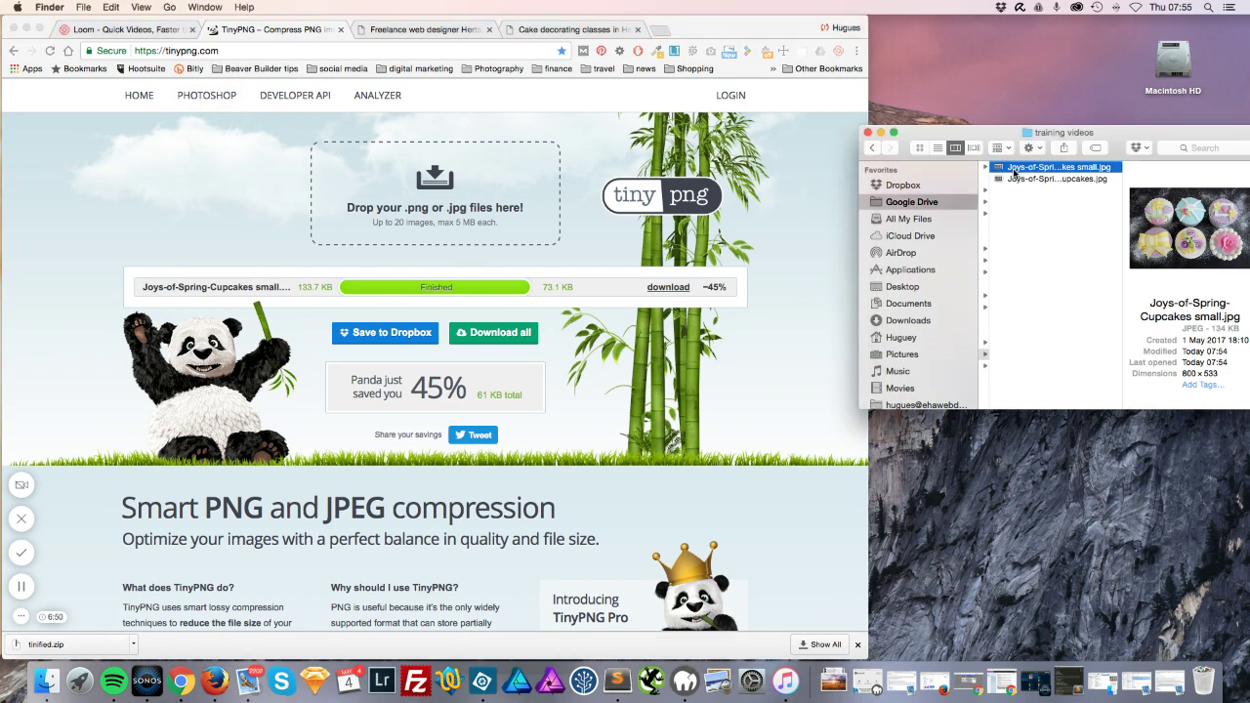
pyautogui.press('Return')
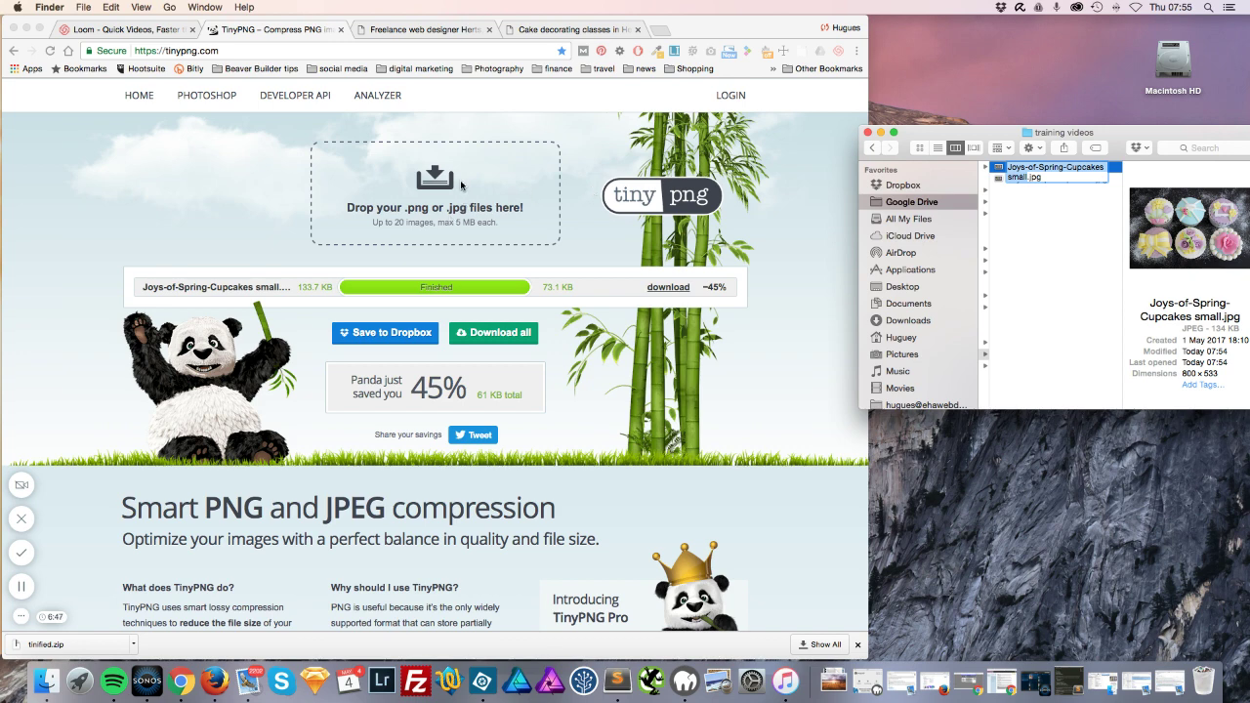
pyautogui.click(1034, 217)
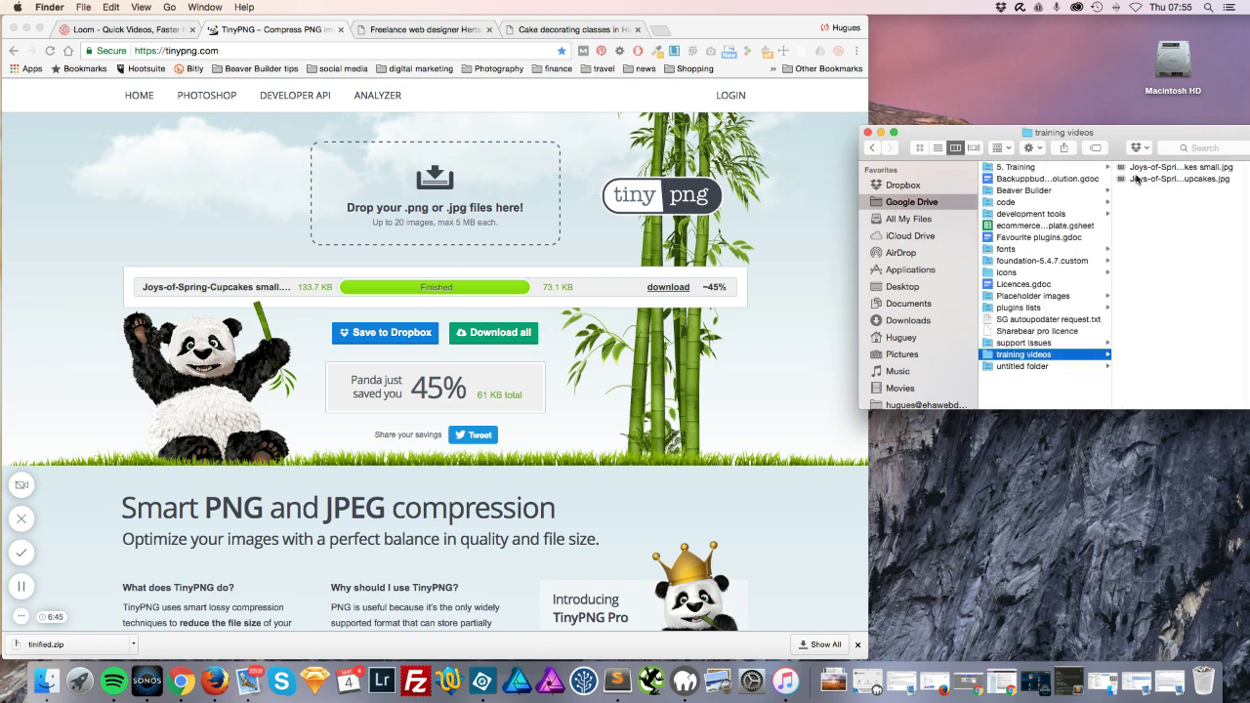
pyautogui.click(1016, 169)
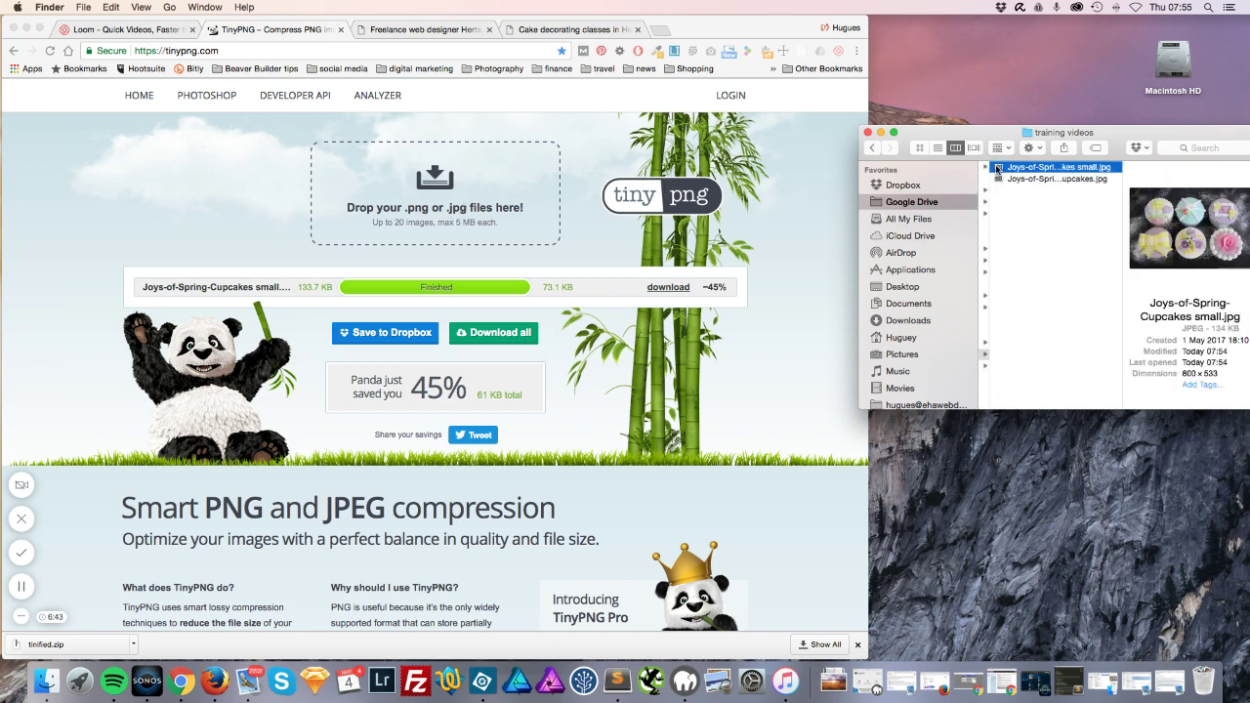
pyautogui.moveTo(997, 169); pyautogui.dragTo(420, 189)
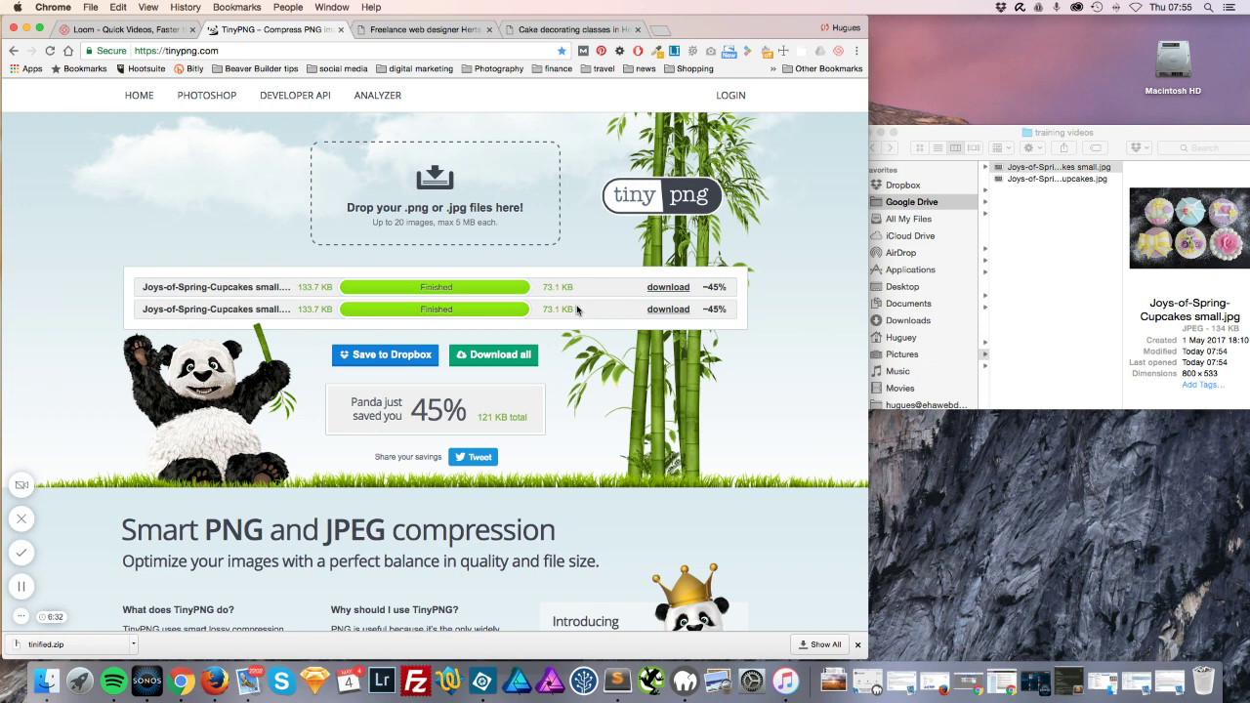
# Download all compressed images from TinyPNG and place tinified (1).zip on the desktop
pyautogui.click(493, 358)
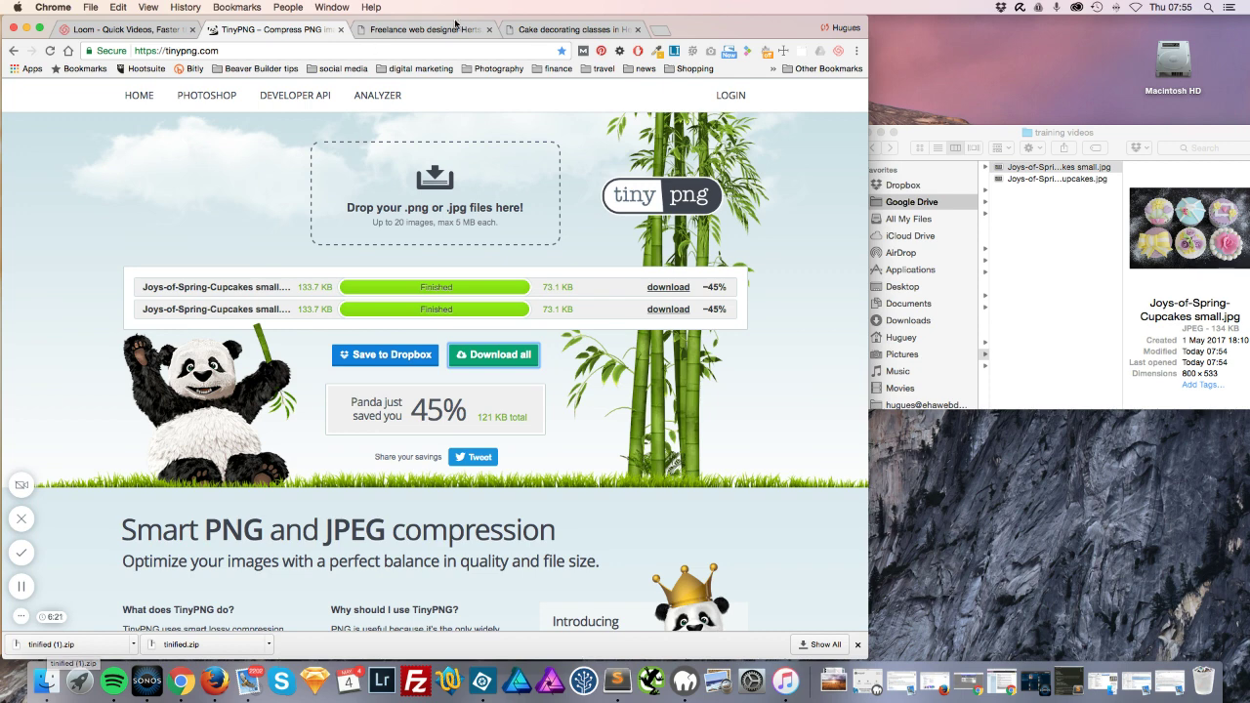
pyautogui.doubleClick(867, 153)
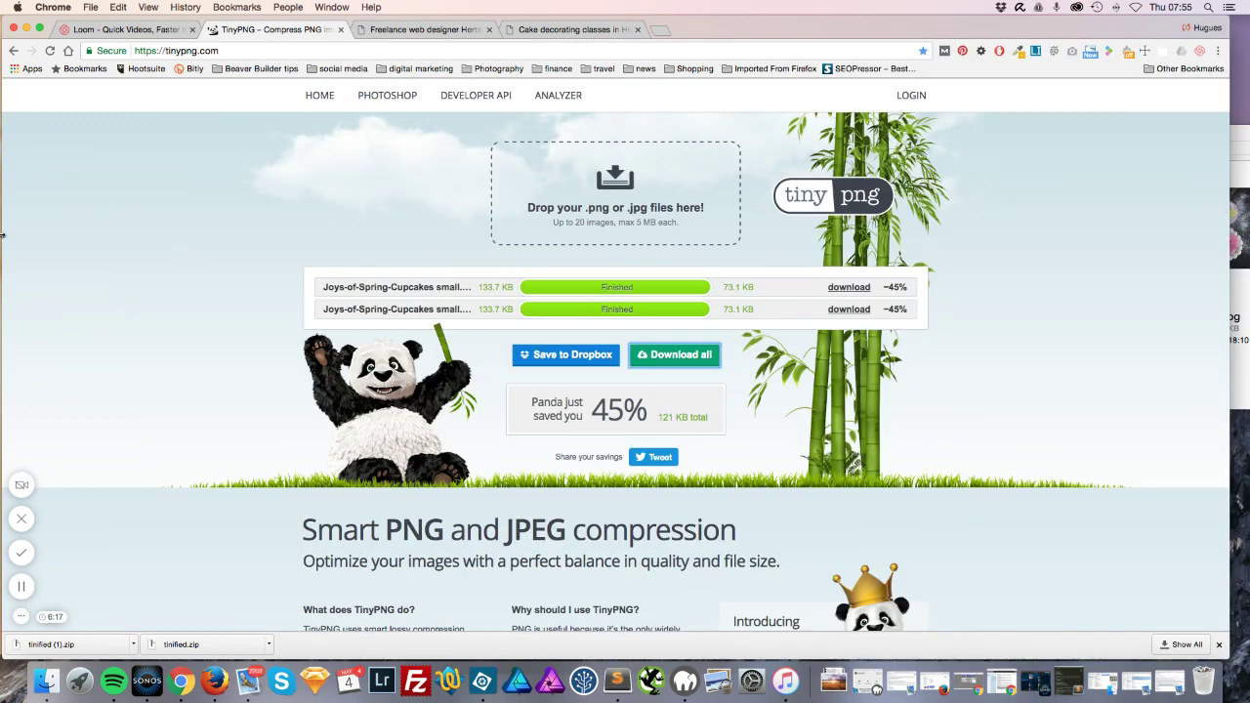
pyautogui.moveTo(3, 234); pyautogui.dragTo(160, 237)
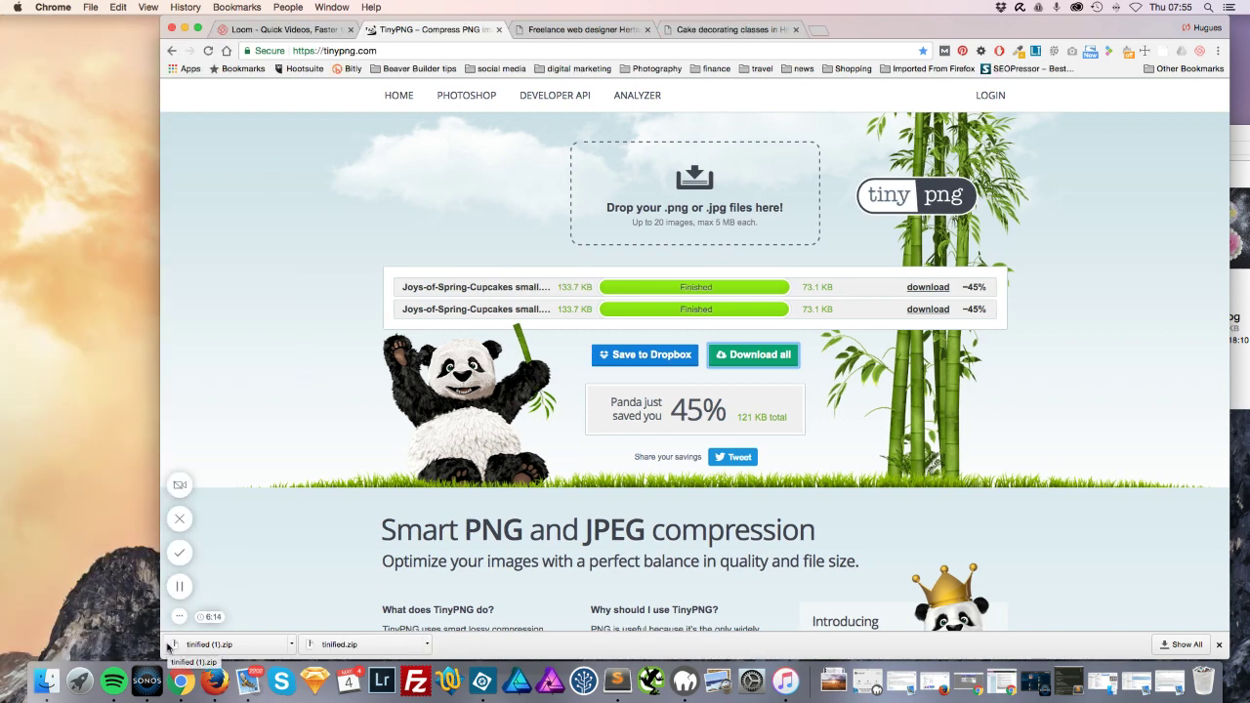
pyautogui.moveTo(214, 652); pyautogui.dragTo(87, 316)
# Extract tinified (1).zip on the desktop and open the resulting folder
pyautogui.click(76, 311)
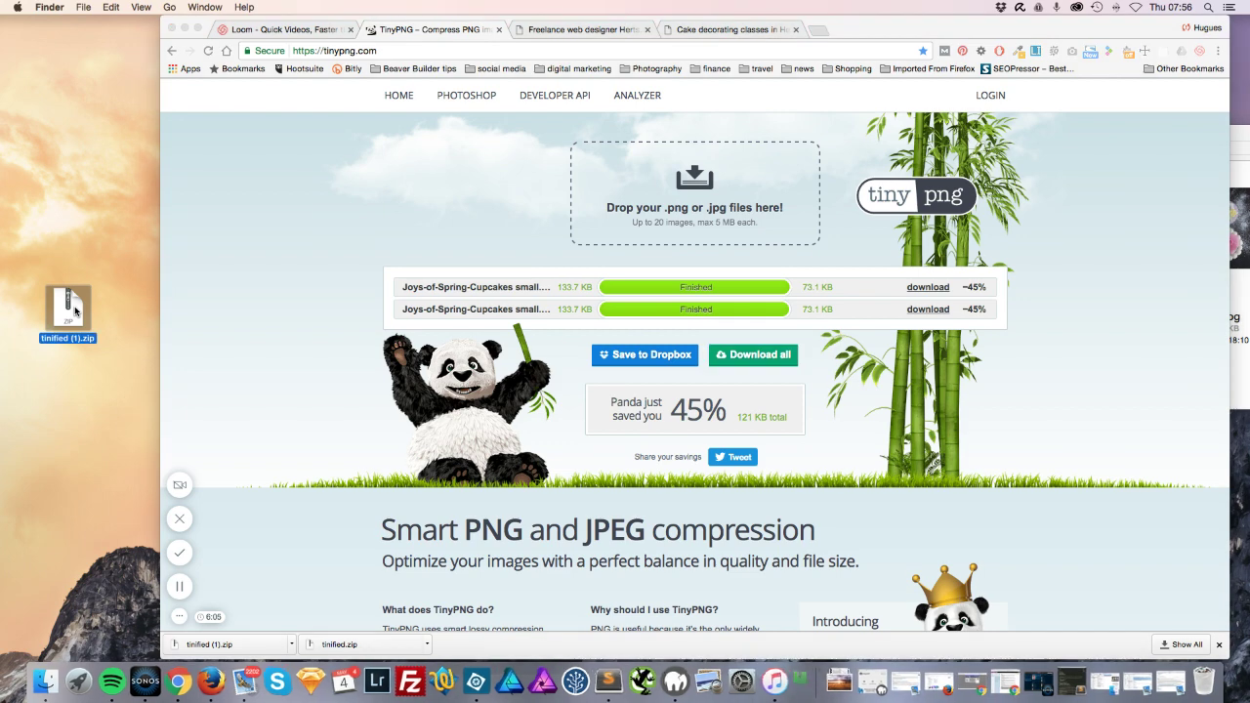
pyautogui.doubleClick(75, 311)
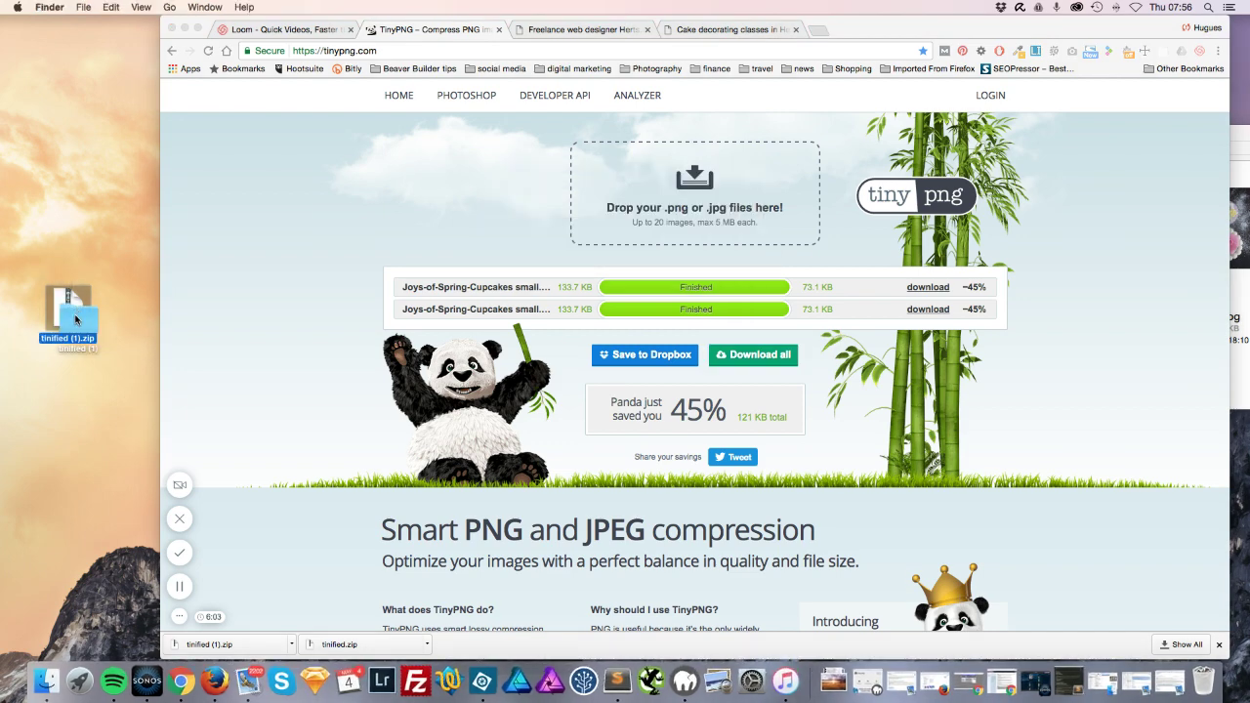
pyautogui.click(83, 408)
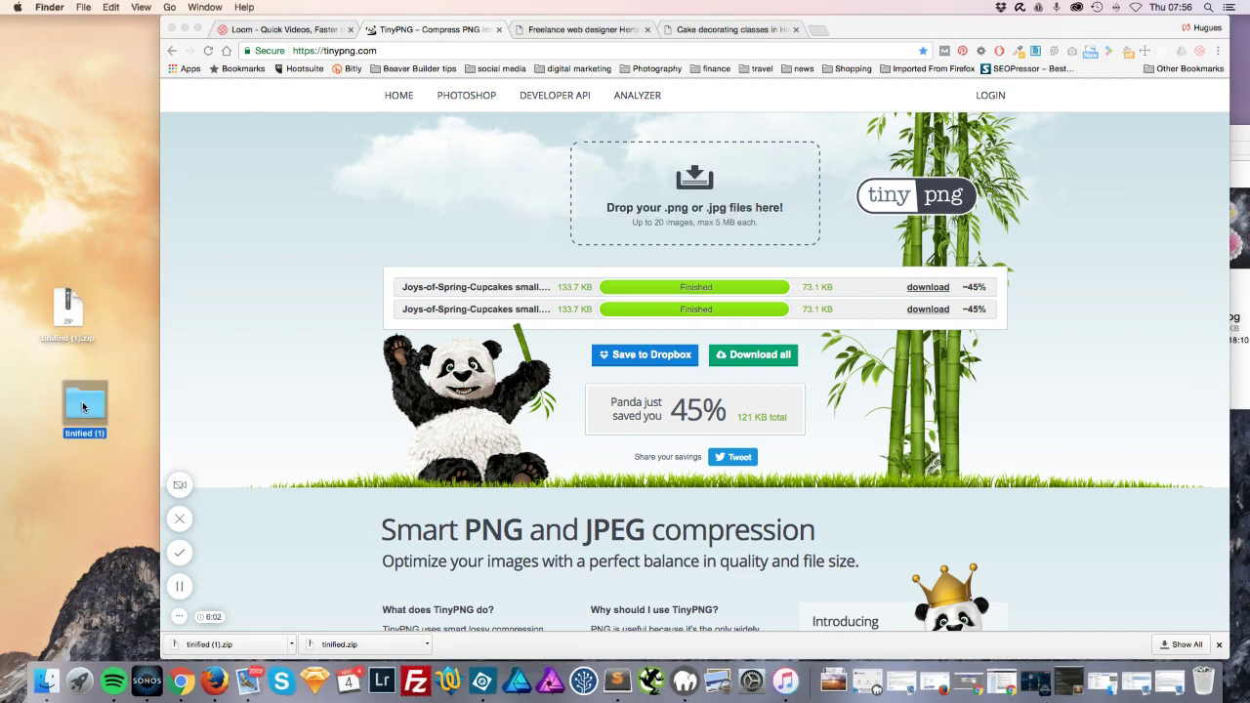
pyautogui.doubleClick(83, 408)
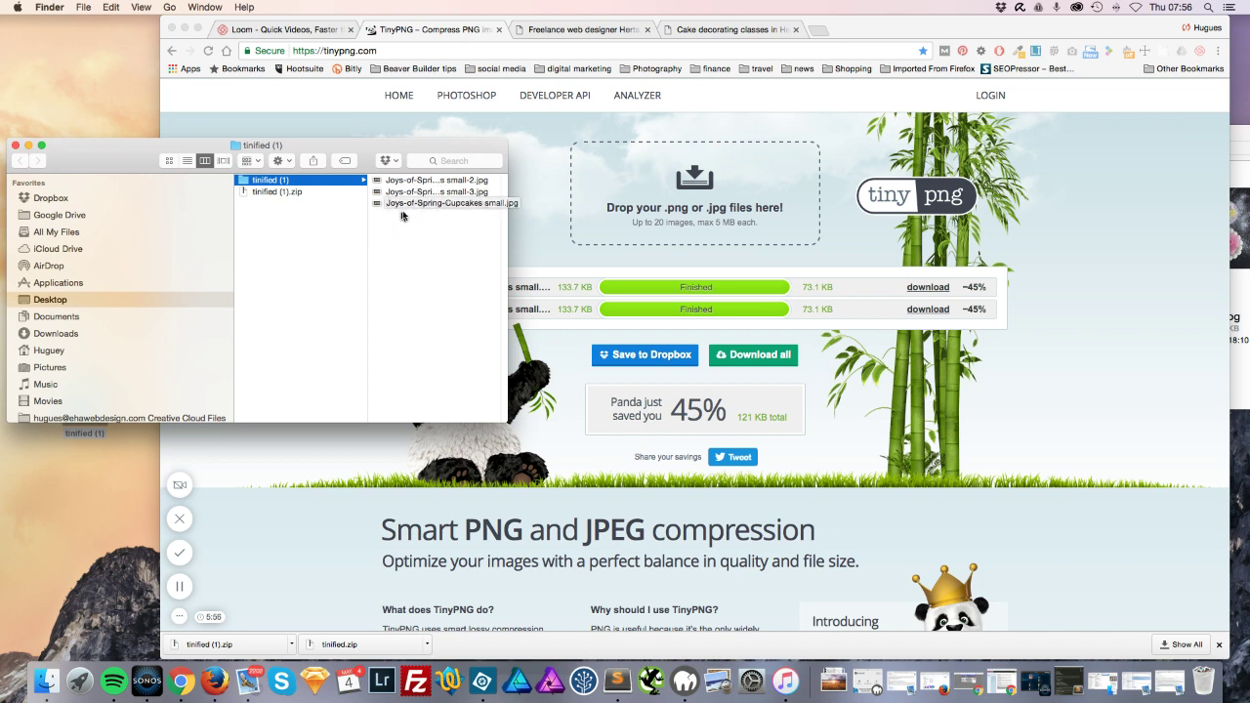
# Select the compressed Joys-of-Spring-Cupcakes small.jpg and arrange the training videos folder beside tinified (1) with the browser minimized
pyautogui.click(455, 207)
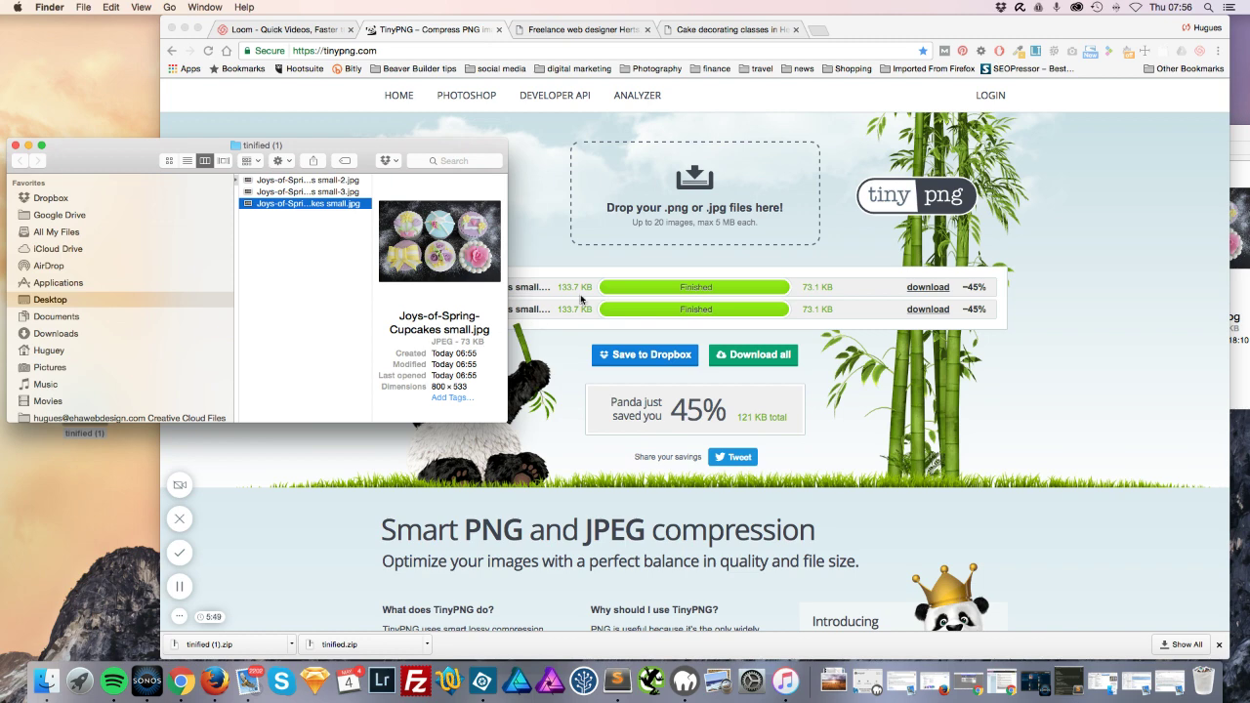
pyautogui.click(186, 29)
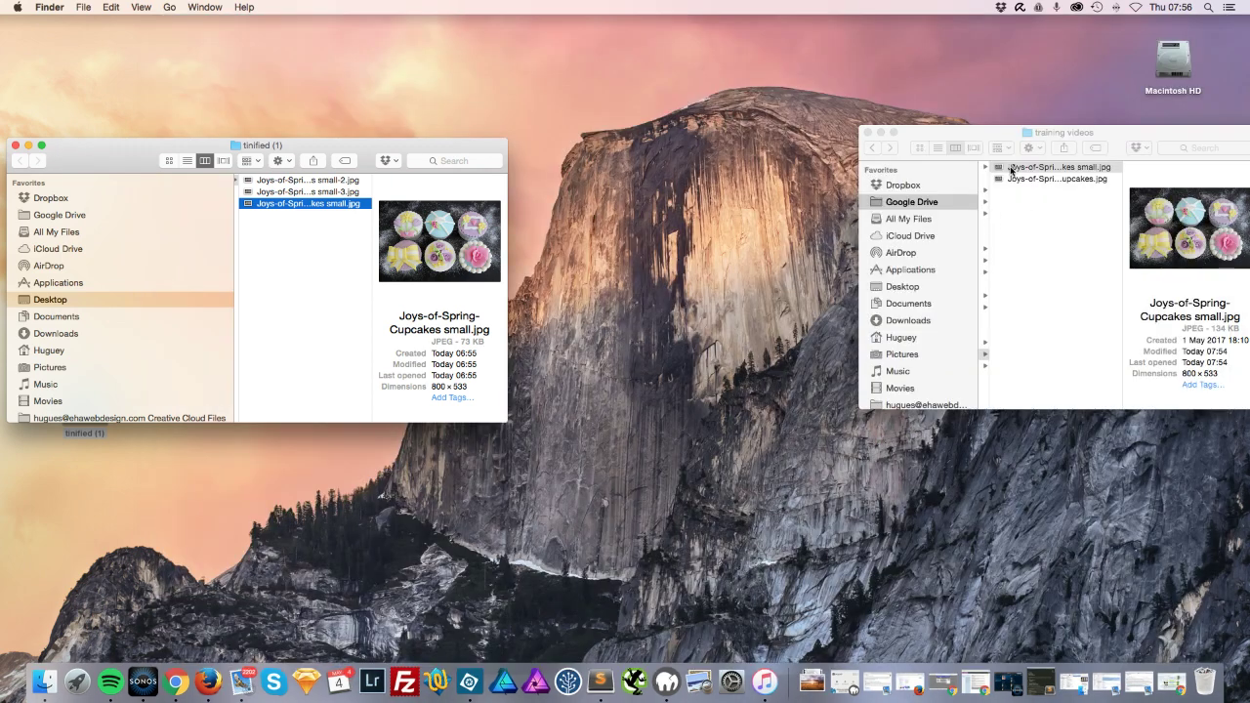
pyautogui.click(903, 131)
pyautogui.moveTo(903, 131); pyautogui.dragTo(840, 133)
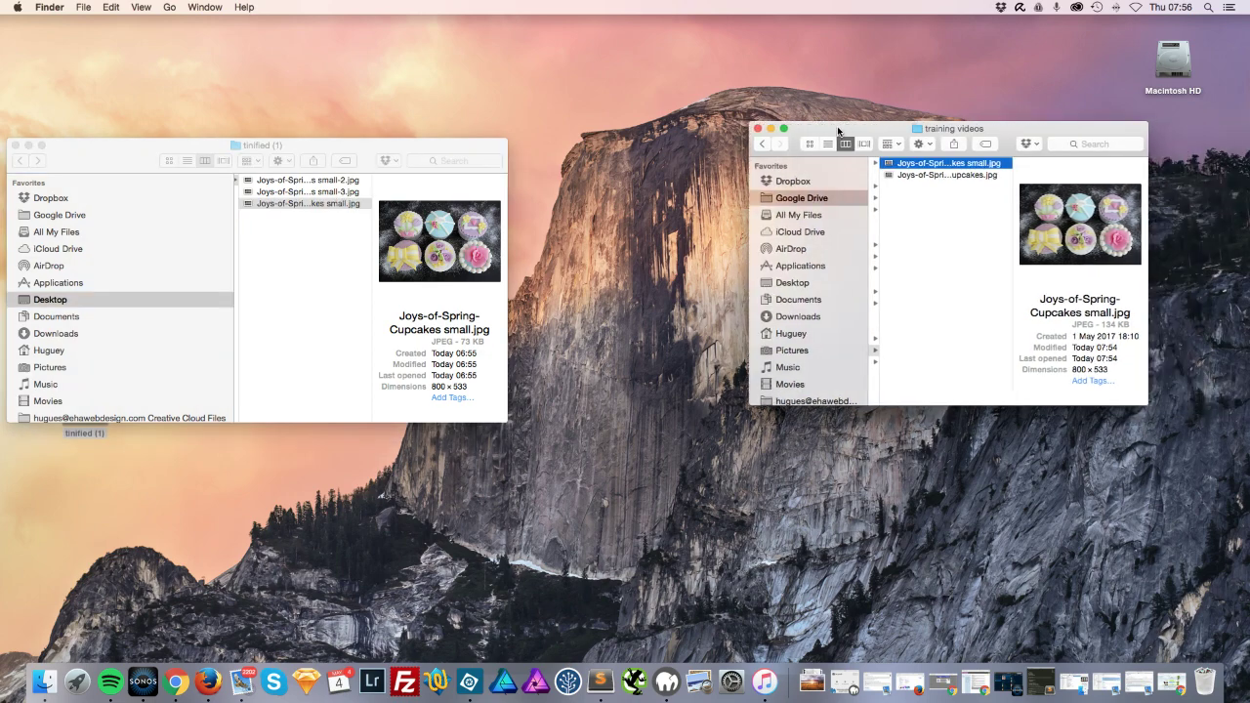
pyautogui.click(301, 205)
pyautogui.press('Return')
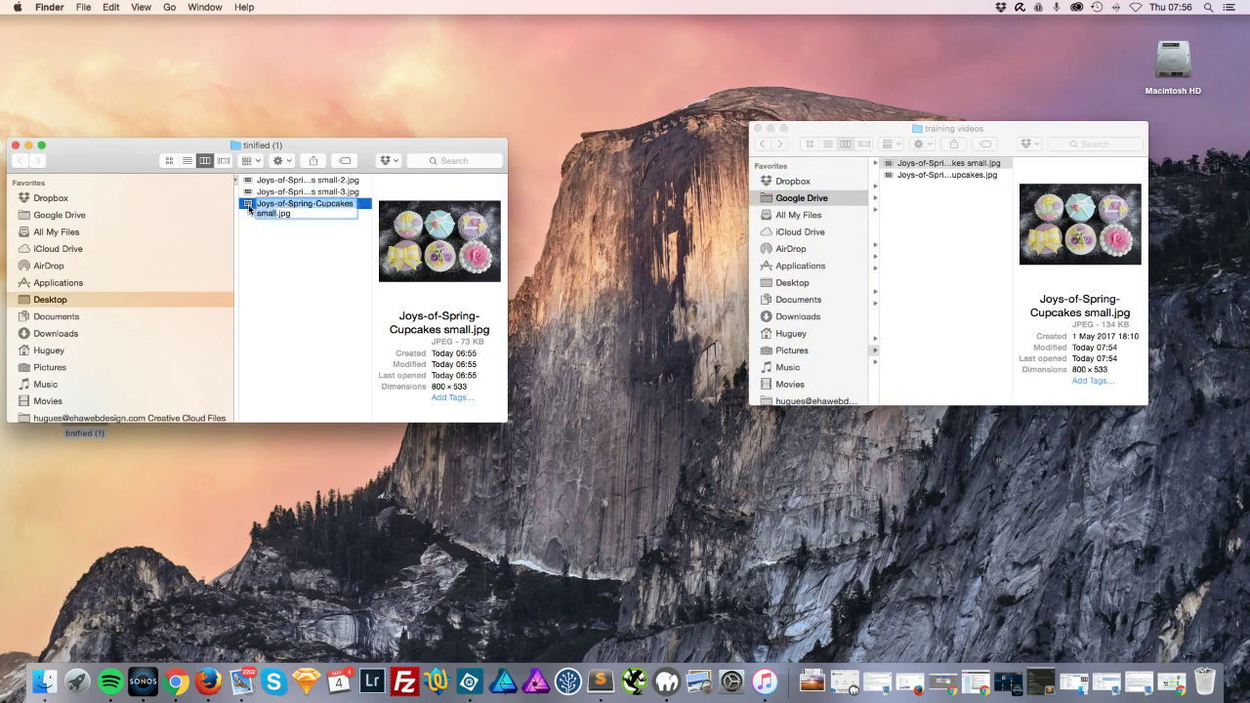
pyautogui.click(271, 237)
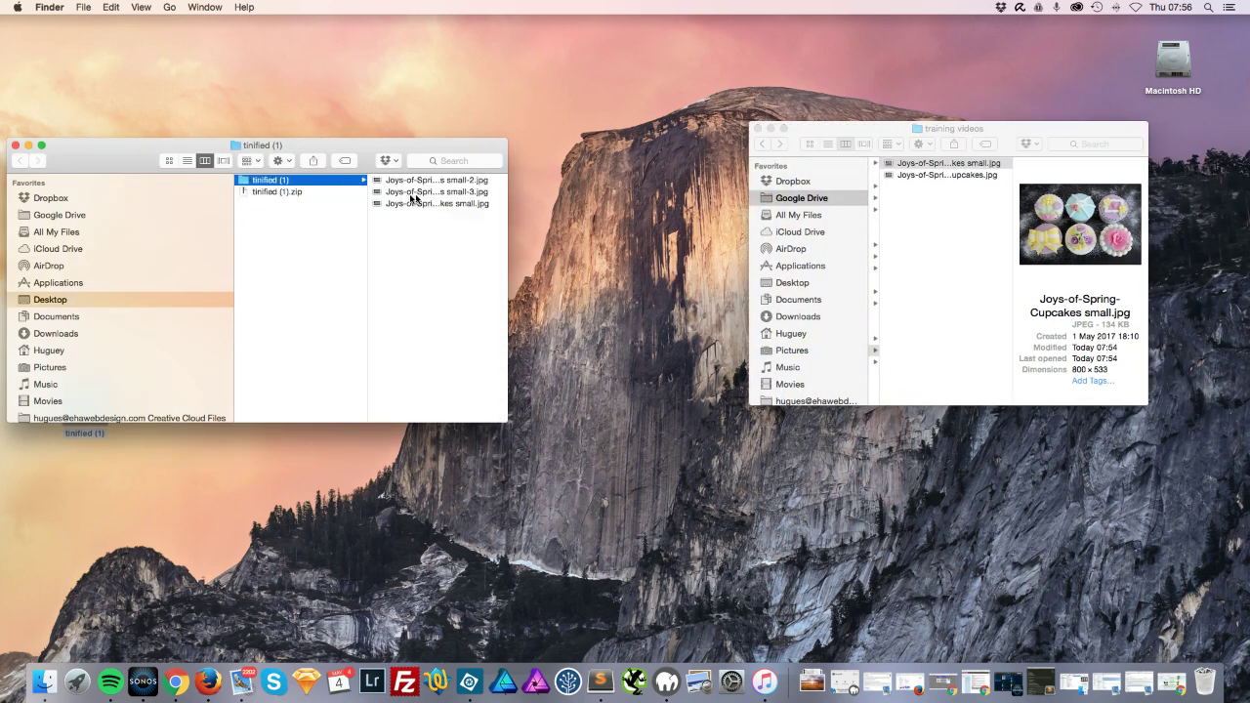
# Move the compressed Joys-of-Spring-Cupcakes small.jpg from tinified (1) into the training videos folder, replacing the existing file of the same name
pyautogui.click(428, 206)
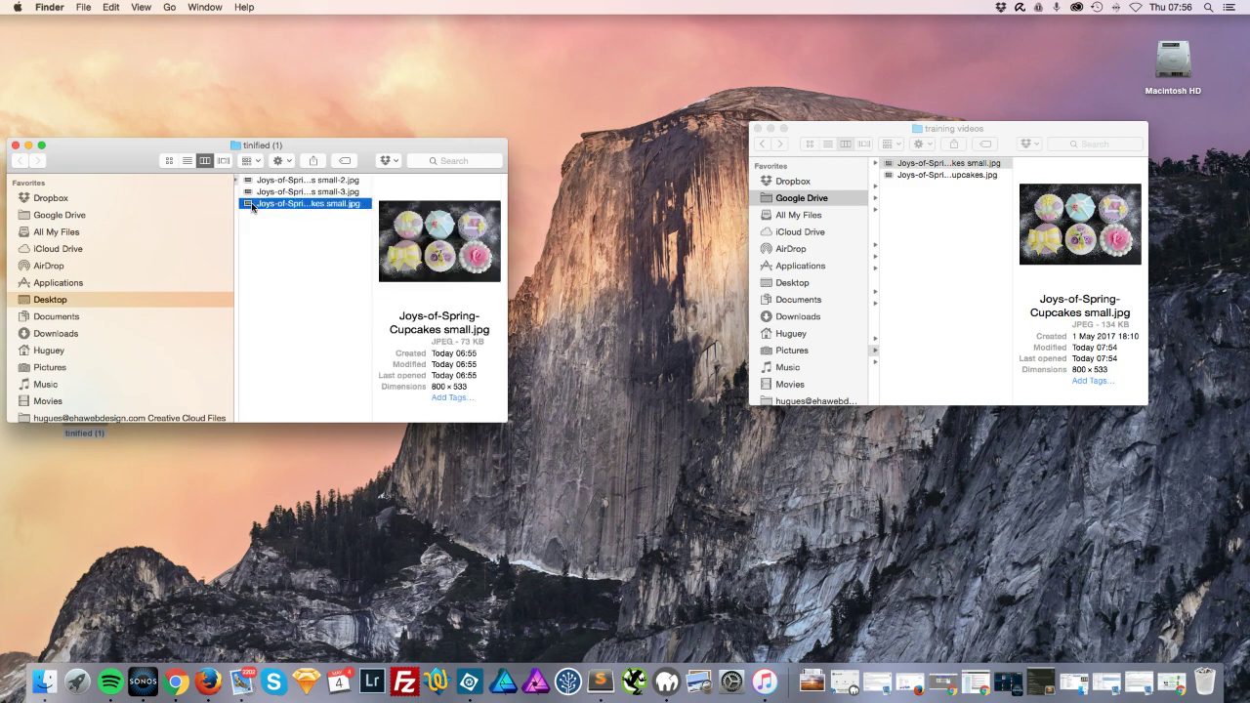
pyautogui.moveTo(254, 208); pyautogui.dragTo(908, 208)
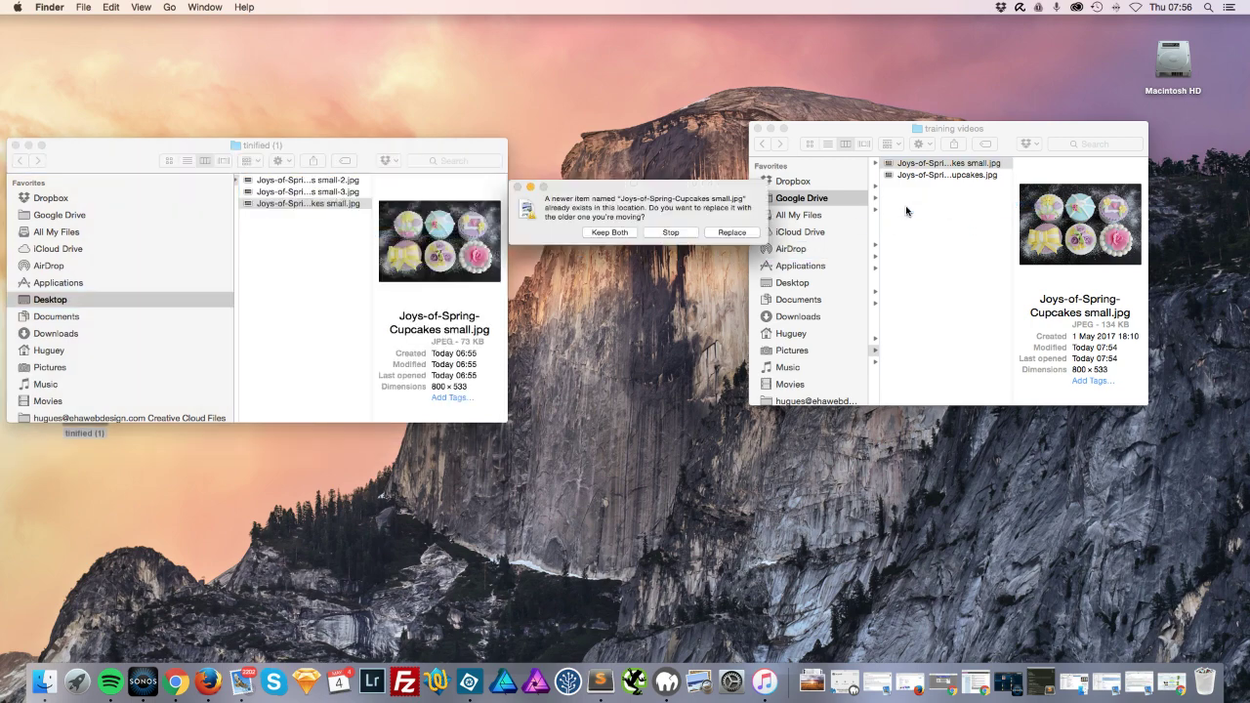
pyautogui.click(728, 234)
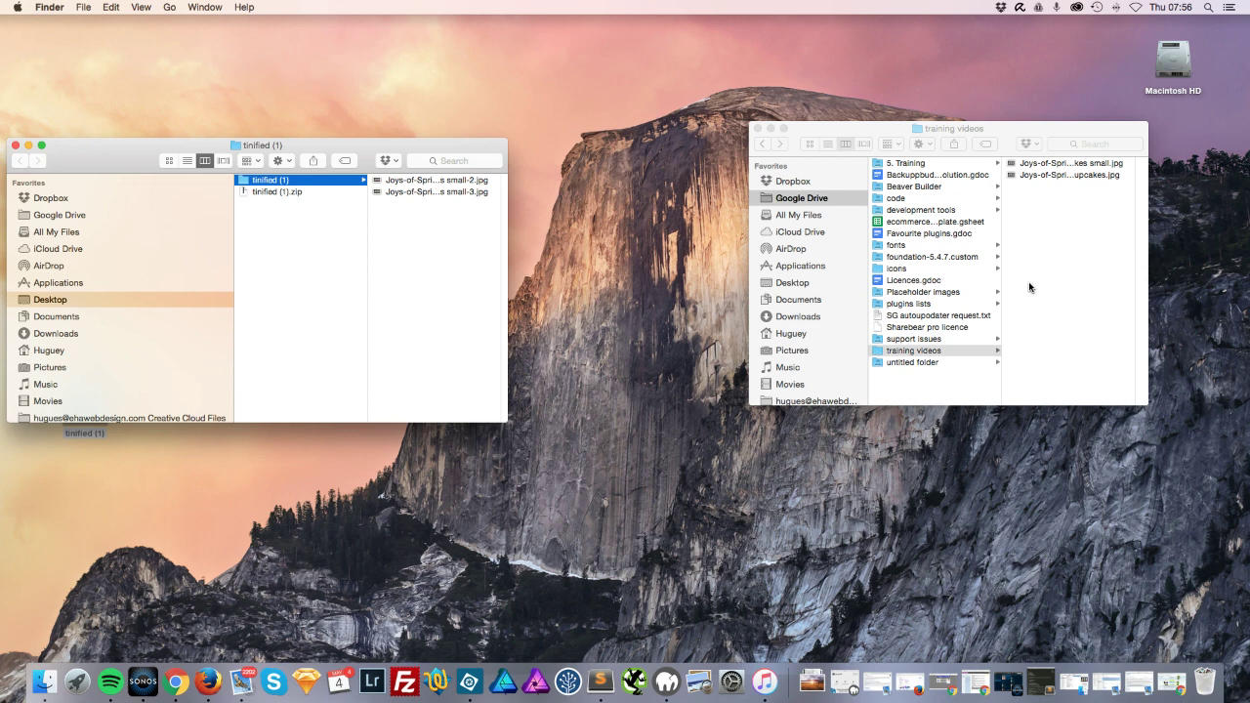
# Compare the file size and dimensions of Joys-of-Spring-Cupcakes small.jpg and the original Joys-of-Spring-Cupcakes.jpg in the training videos folder
pyautogui.click(1074, 164)
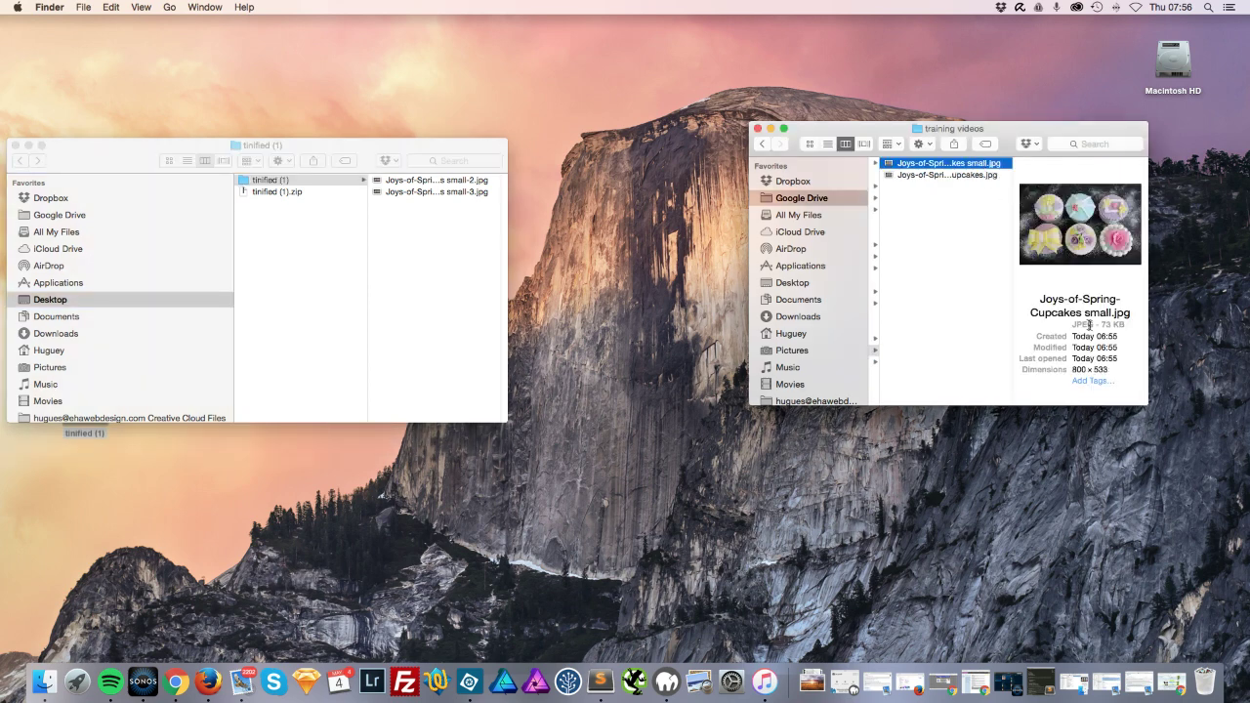
pyautogui.click(951, 176)
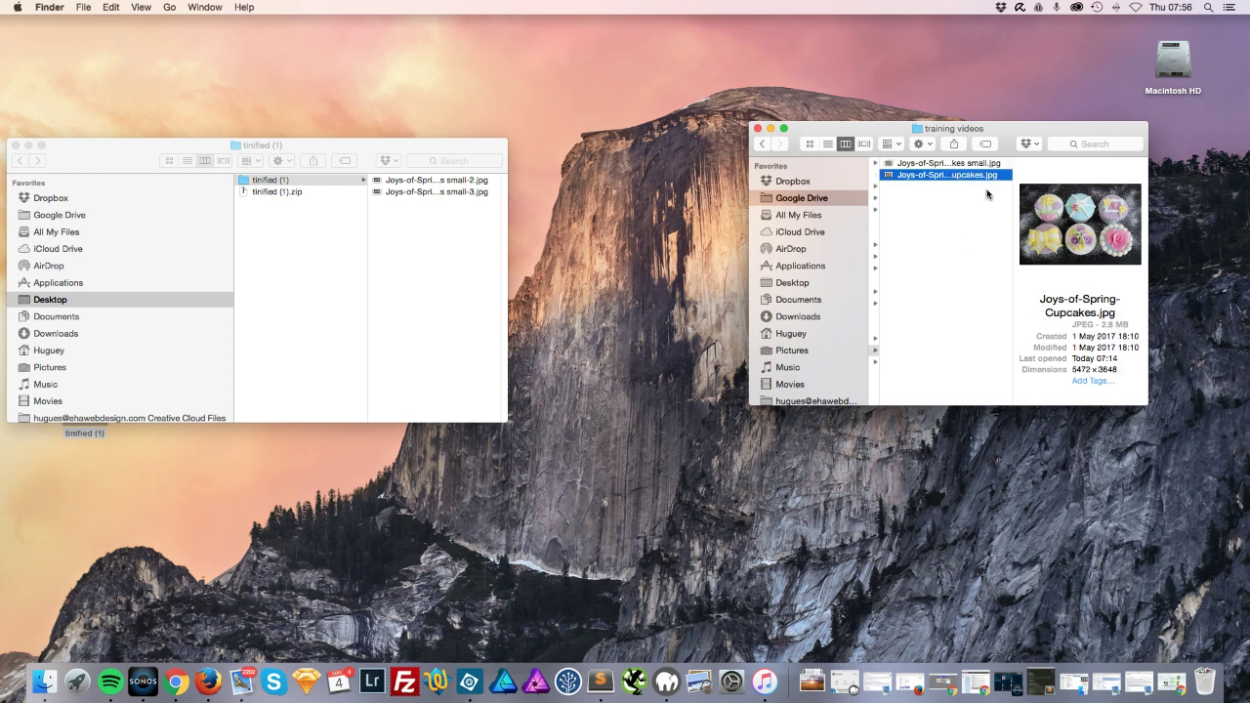
pyautogui.click(972, 164)
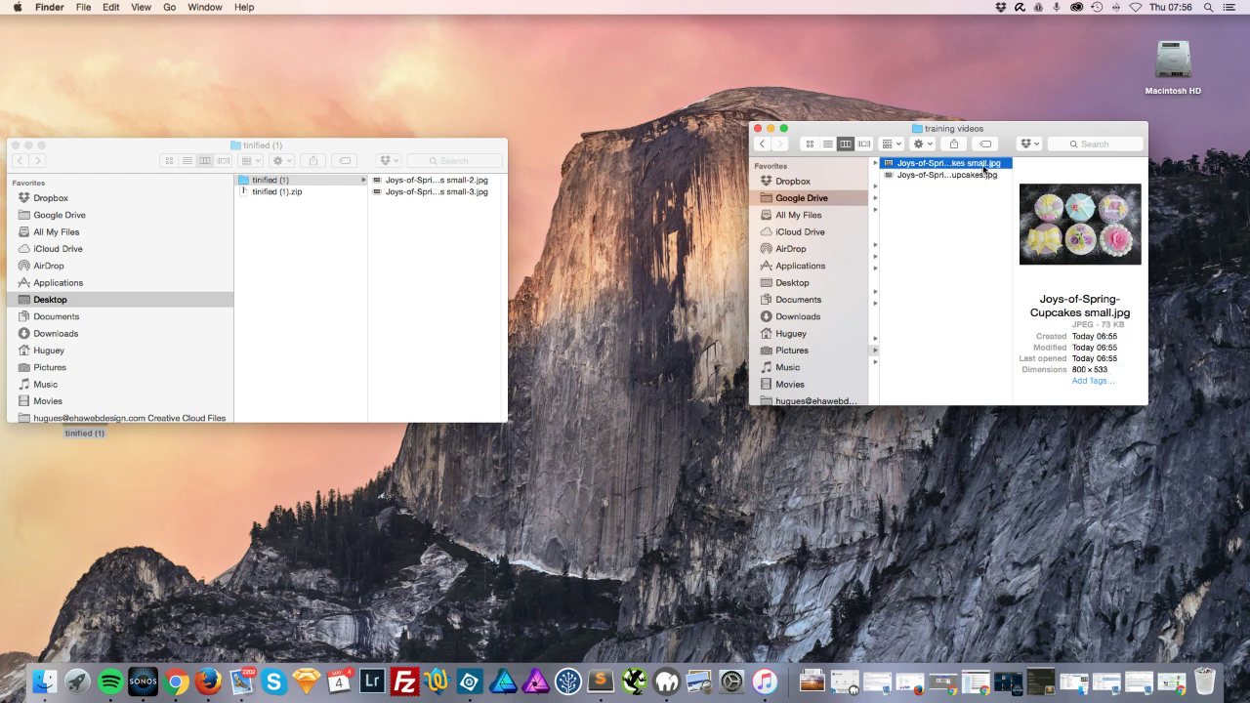
pyautogui.click(984, 168)
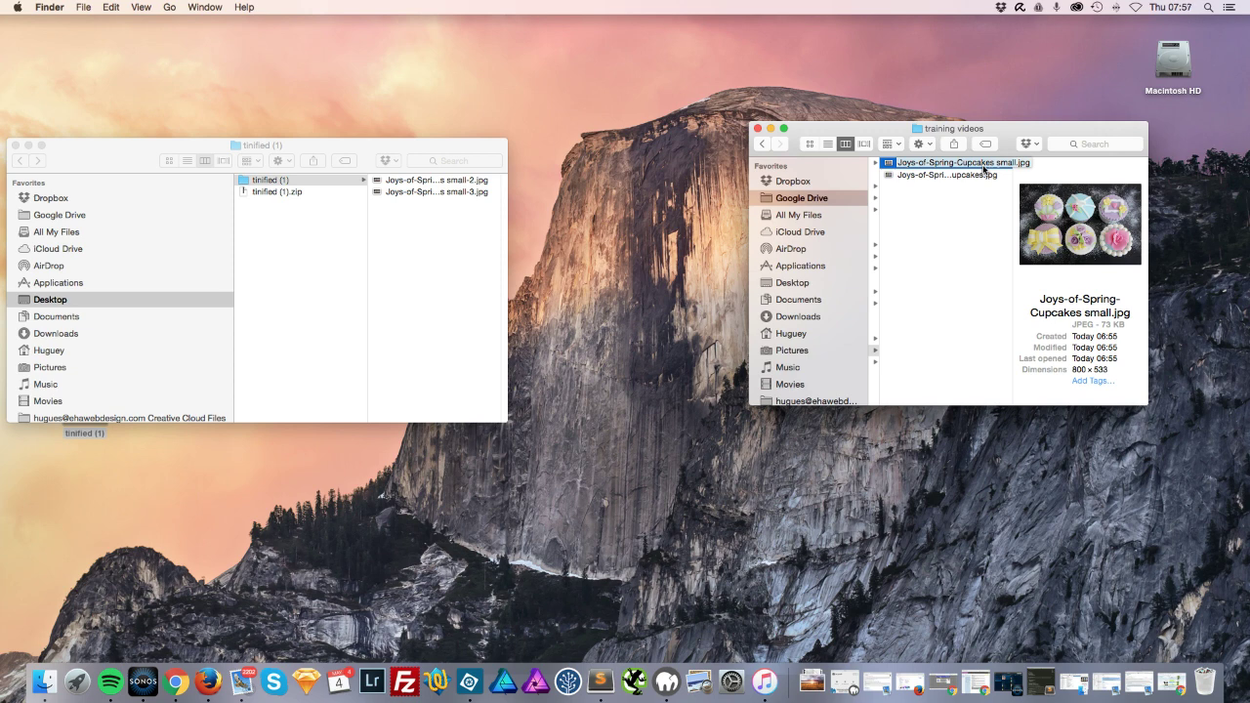
pyautogui.press('Return')
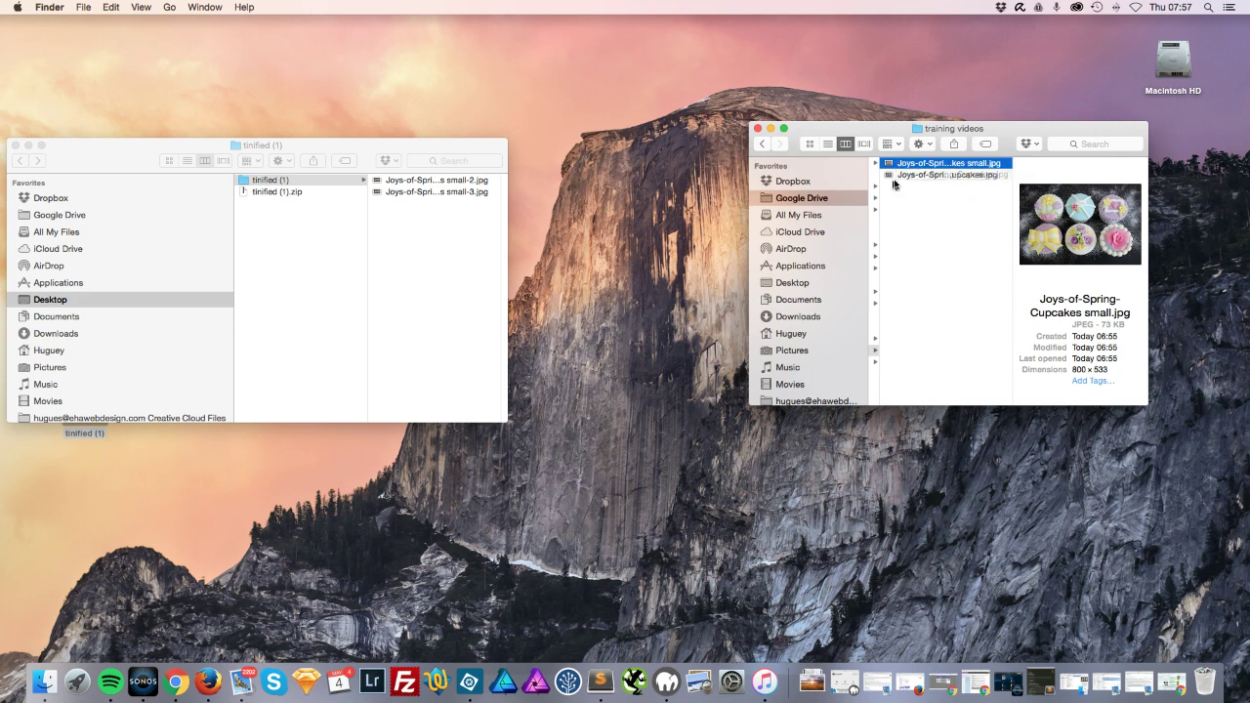
pyautogui.click(915, 177)
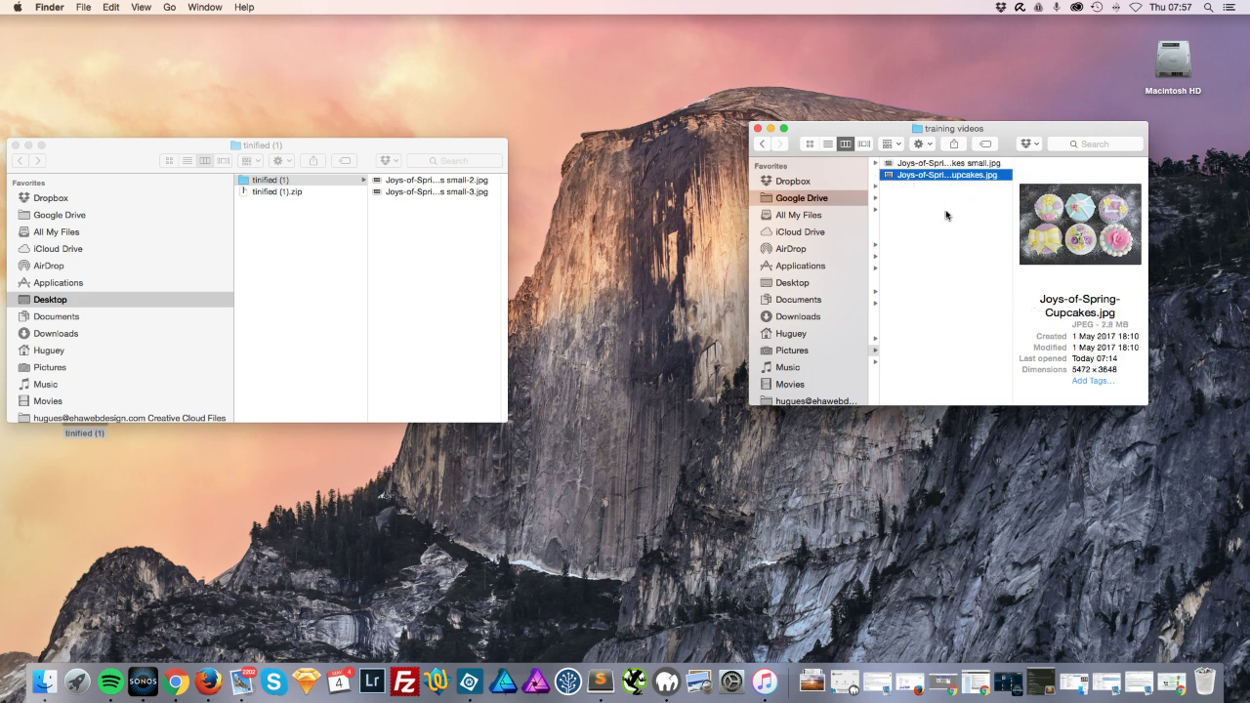